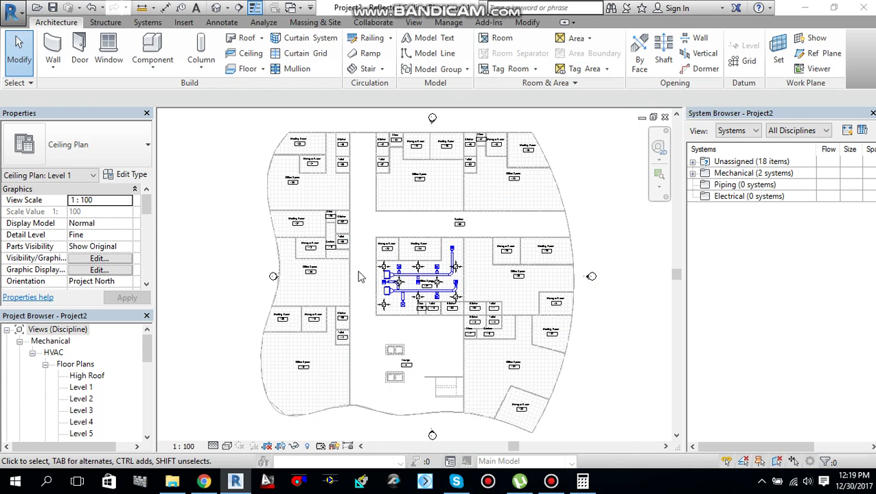
# - Examine the fan coil units, supply ducts and diffusers of Office Space 127 on the Level 1 ceiling plan
pyautogui.scroll(-3, 384, 335)
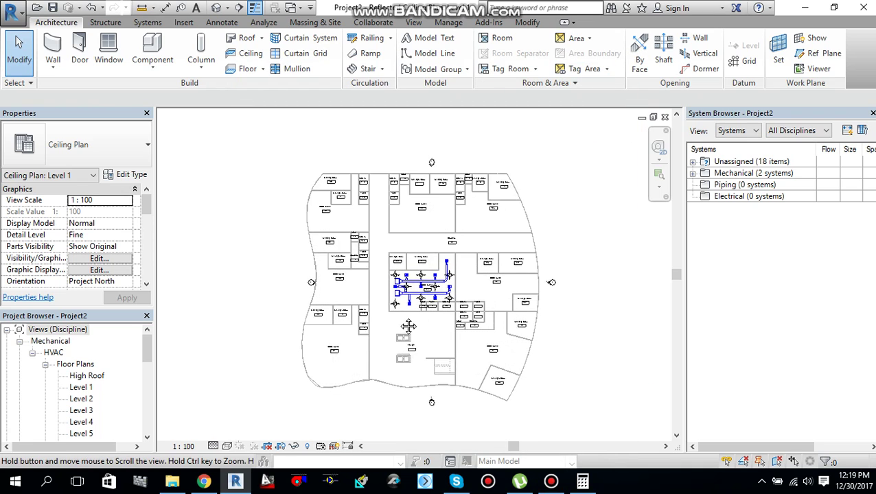
pyautogui.scroll(2, 391, 338)
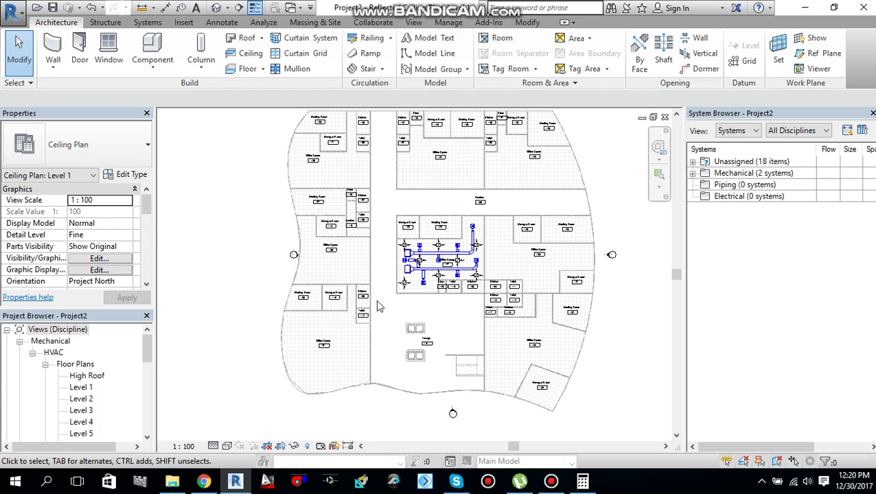
pyautogui.scroll(4, 446, 299)
pyautogui.moveTo(445, 299); pyautogui.dragTo(405, 294, button='middle')
pyautogui.scroll(2, 363, 278)
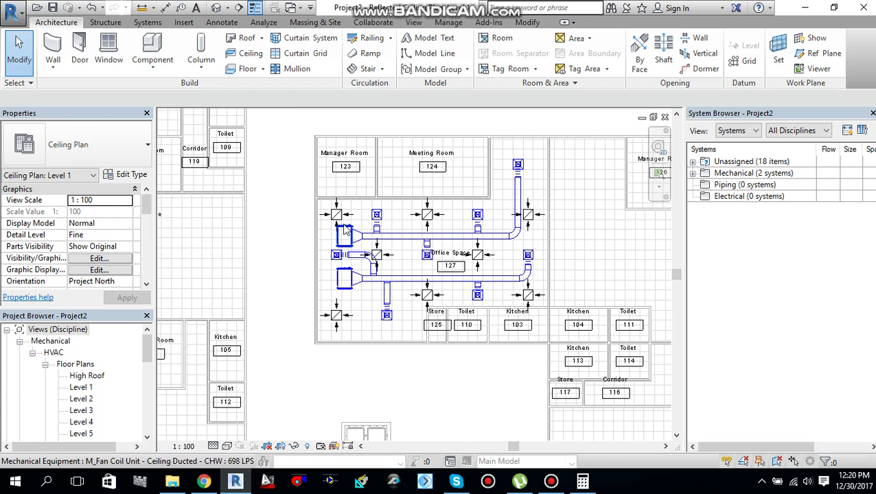
pyautogui.scroll(1, 367, 282)
pyautogui.scroll(1, 367, 281)
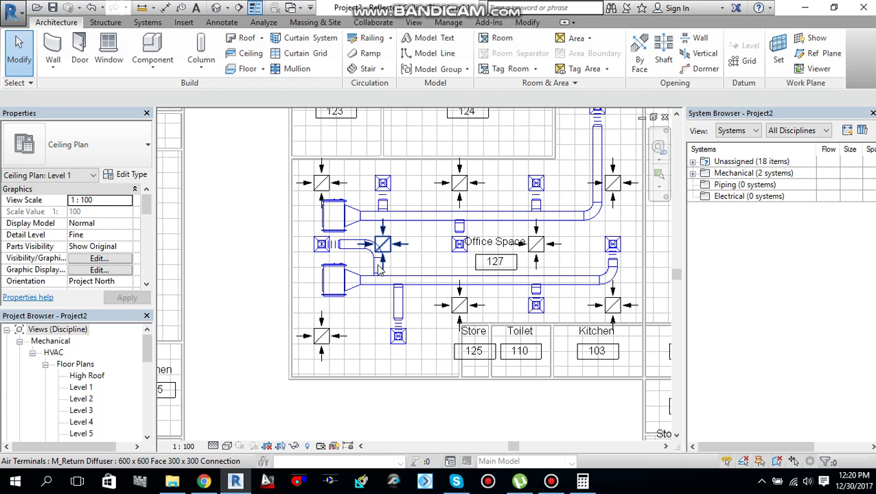
pyautogui.scroll(-1, 374, 274)
pyautogui.moveTo(360, 275); pyautogui.dragTo(338, 295, button='middle')
pyautogui.scroll(1, 337, 295)
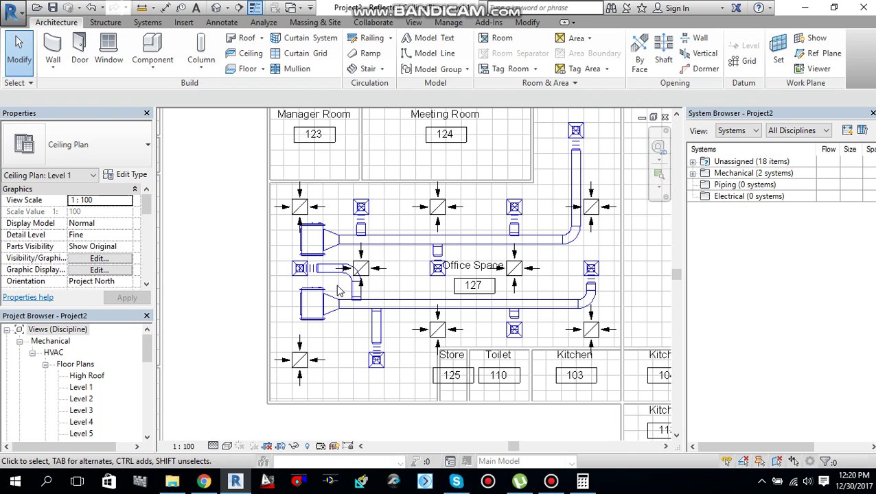
pyautogui.moveTo(430, 289); pyautogui.dragTo(401, 288, button='middle')
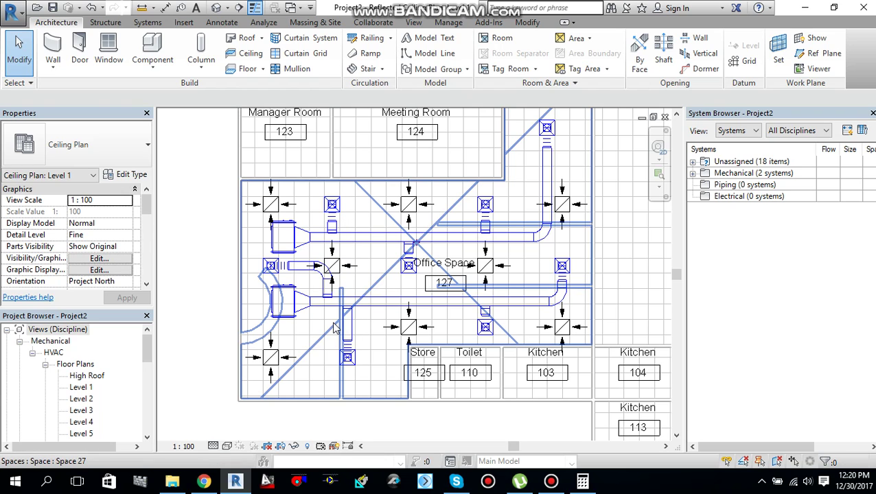
pyautogui.scroll(1, 333, 325)
pyautogui.scroll(-3, 357, 302)
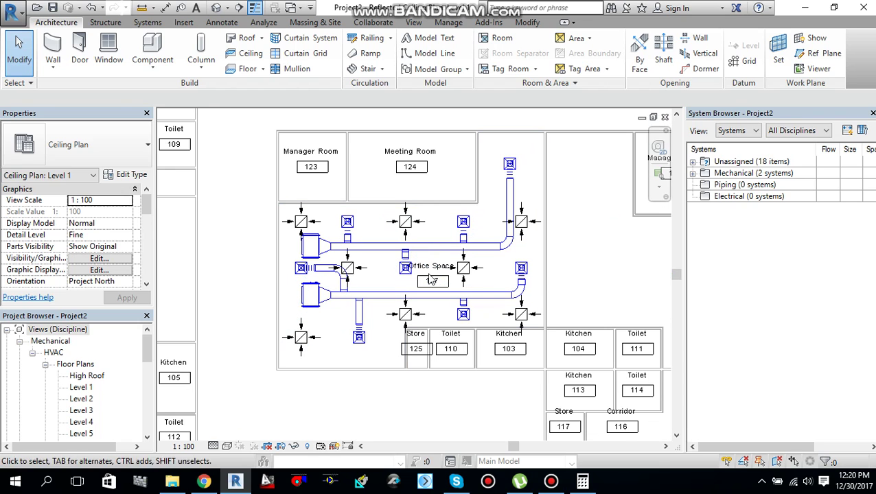
pyautogui.scroll(1, 498, 251)
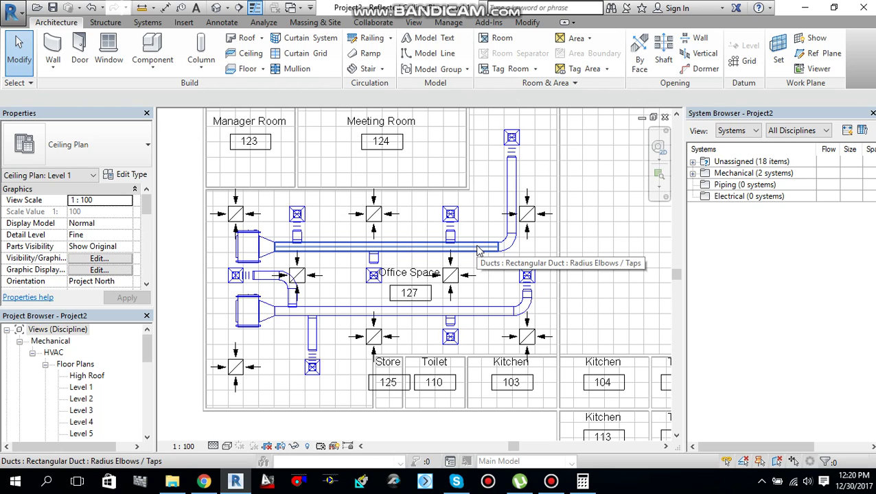
# - Select the whole duct branch of the upper fan coil unit and filter the air terminals out of the selection
pyautogui.press('Tab')
pyautogui.press('Tab')
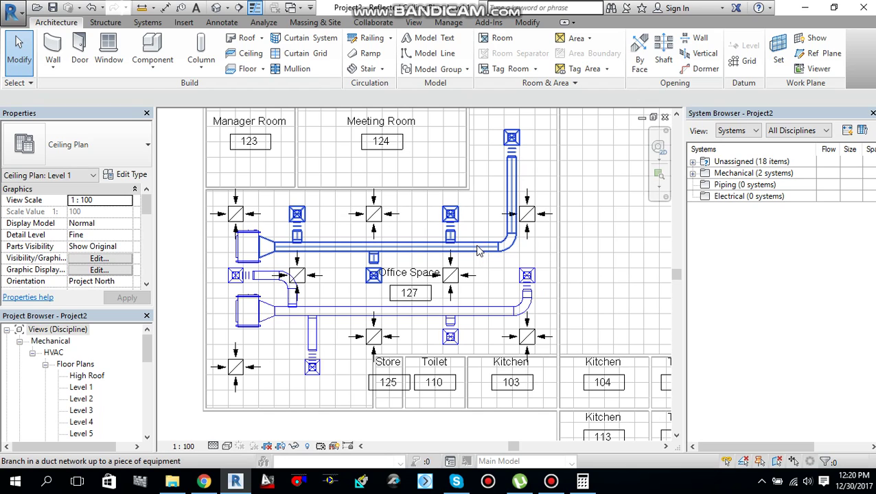
pyautogui.click(478, 251)
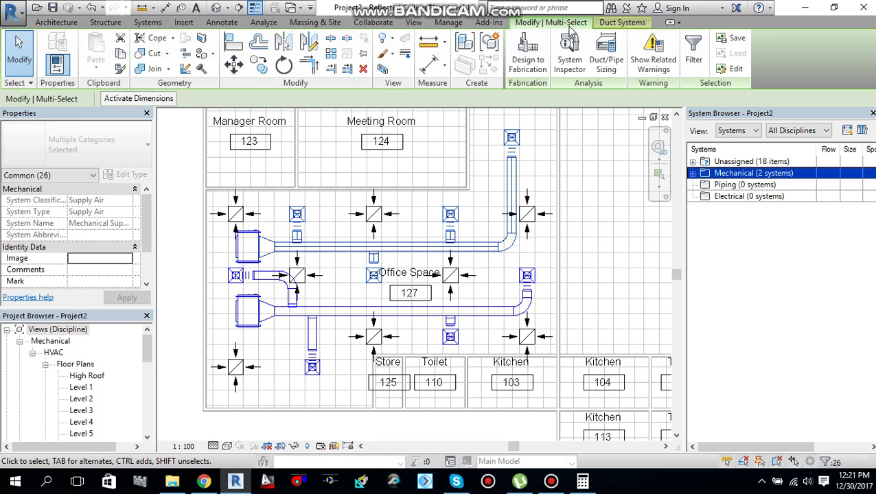
pyautogui.click(693, 59)
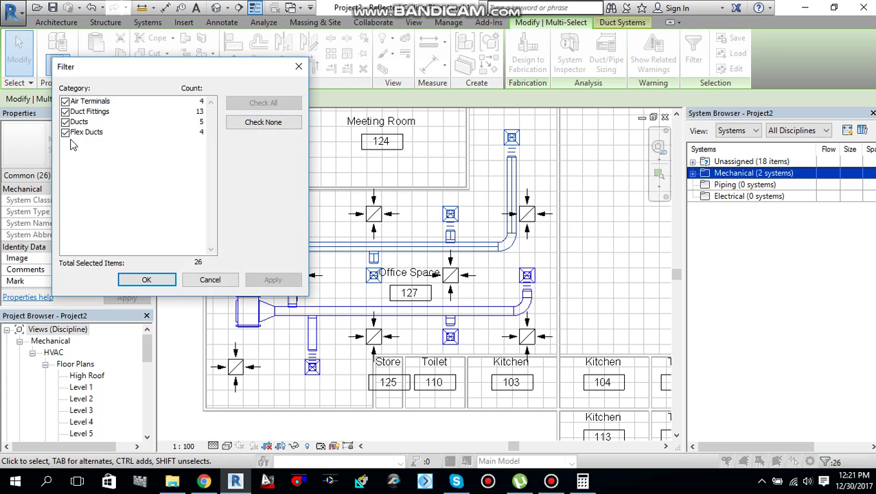
pyautogui.click(65, 102)
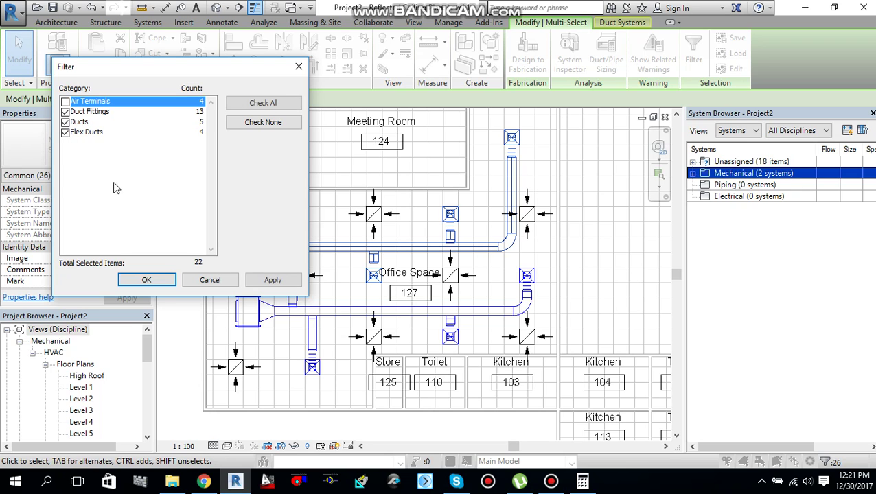
pyautogui.click(156, 281)
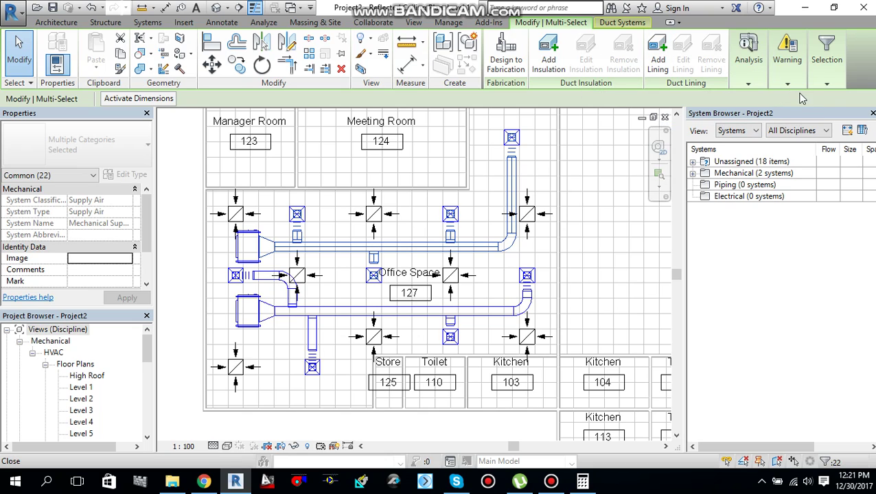
# - Start duct sizing for the selection, combining velocity and friction criteria, with the velocity set to 4.5 m/s
pyautogui.moveTo(754, 85)
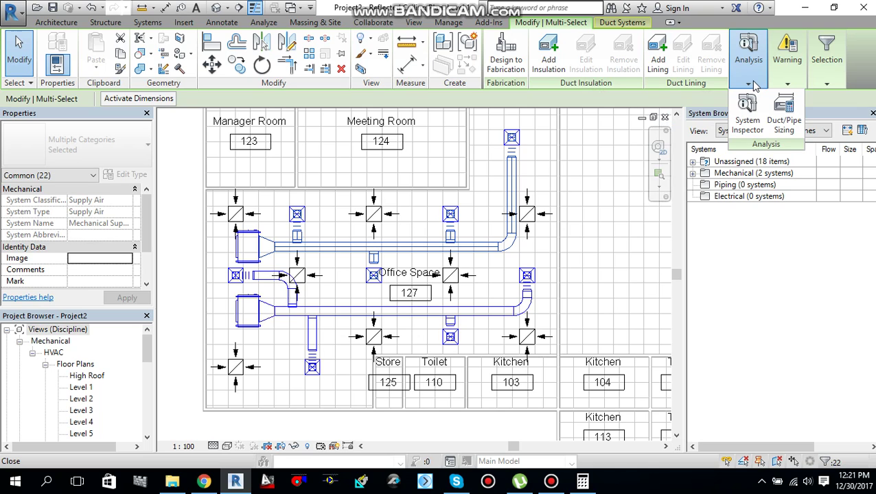
pyautogui.click(784, 124)
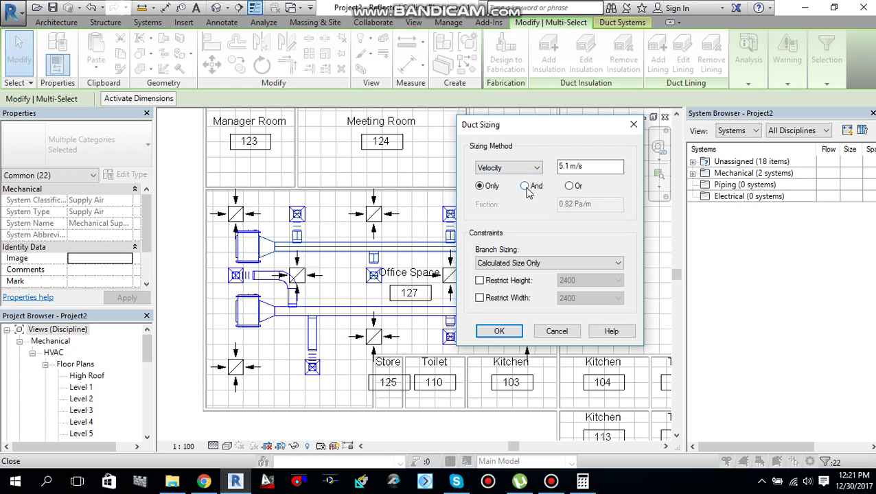
pyautogui.click(525, 186)
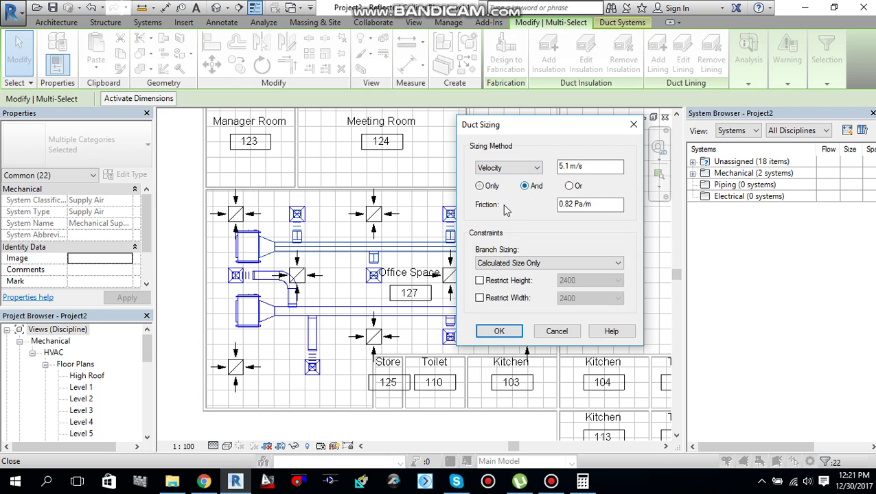
pyautogui.click(567, 166)
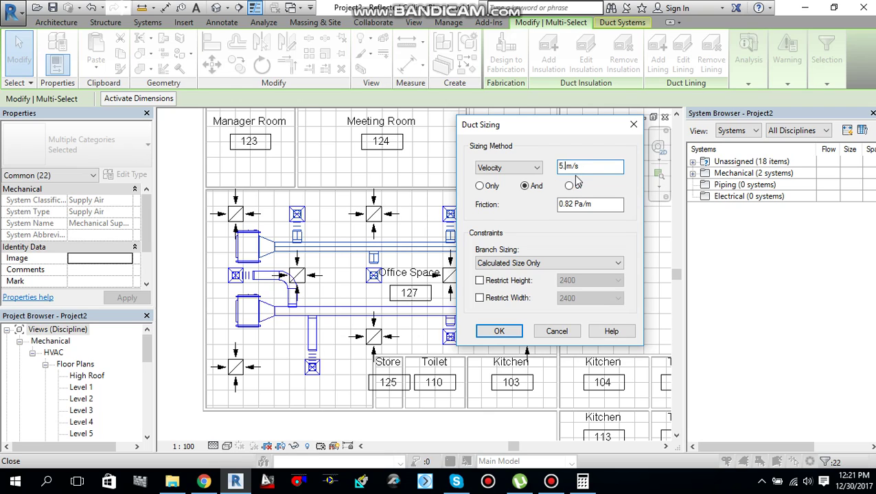
pyautogui.write('4.5')
# - Set the friction to 0.40 Pa/m and apply the sizing with branches at calculated size only
pyautogui.click(573, 205)
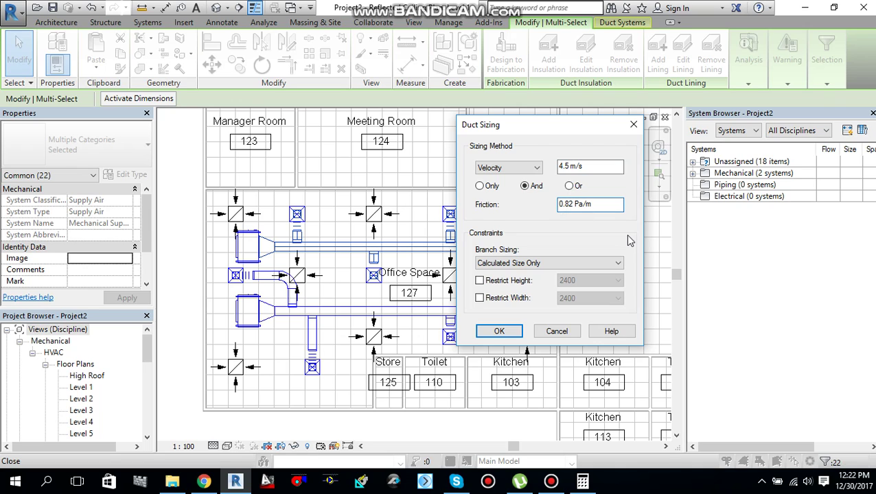
pyautogui.press('BackSpace')
pyautogui.press('BackSpace')
pyautogui.write('40')
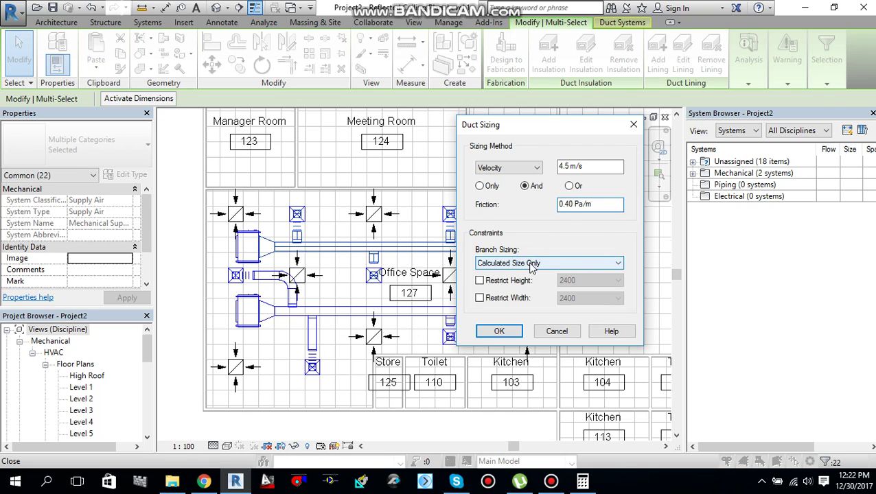
pyautogui.click(568, 166)
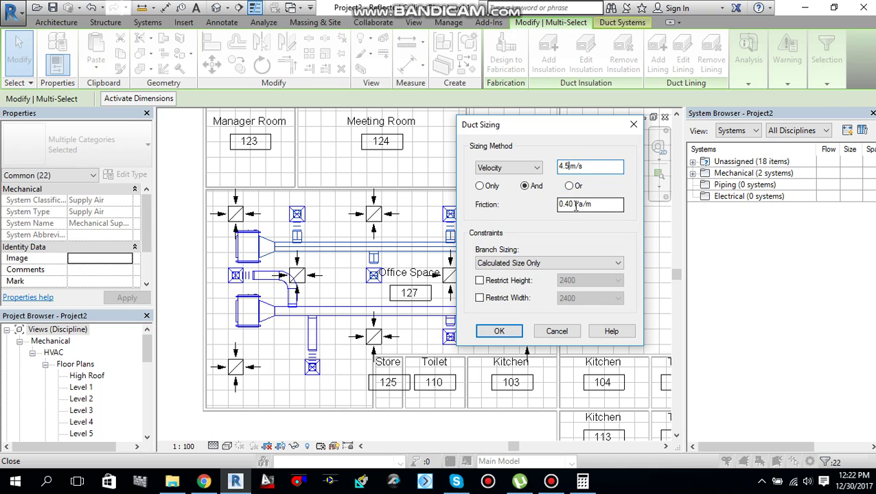
pyautogui.click(574, 205)
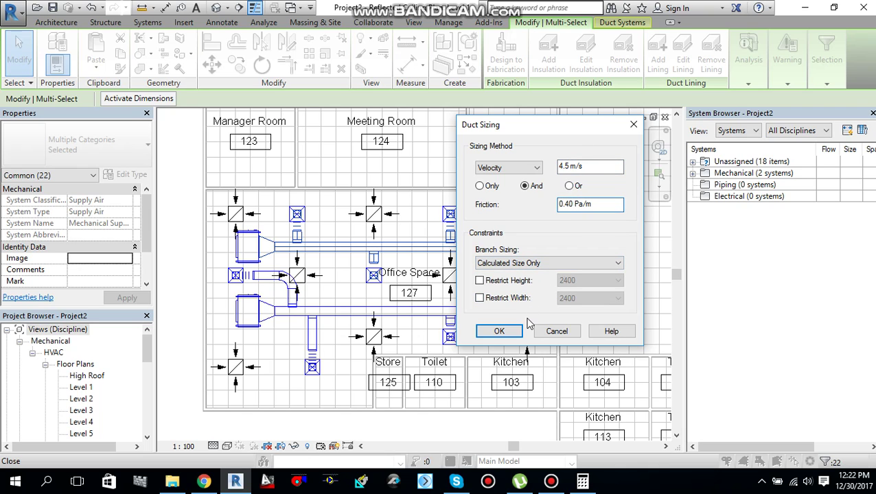
pyautogui.click(499, 331)
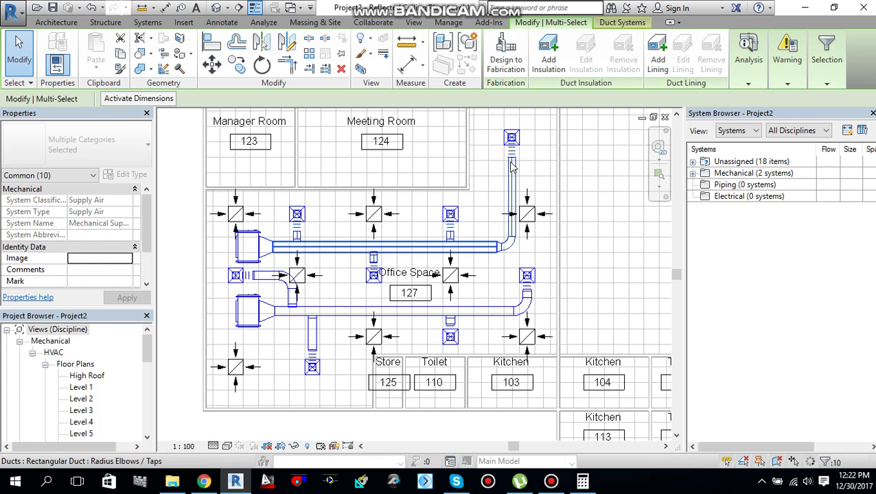
# - Deselect the ducts and split the upper main duct just past its last diffuser branch, about 1600 mm before the elbow transition
pyautogui.scroll(2, 437, 276)
pyautogui.scroll(-1, 389, 228)
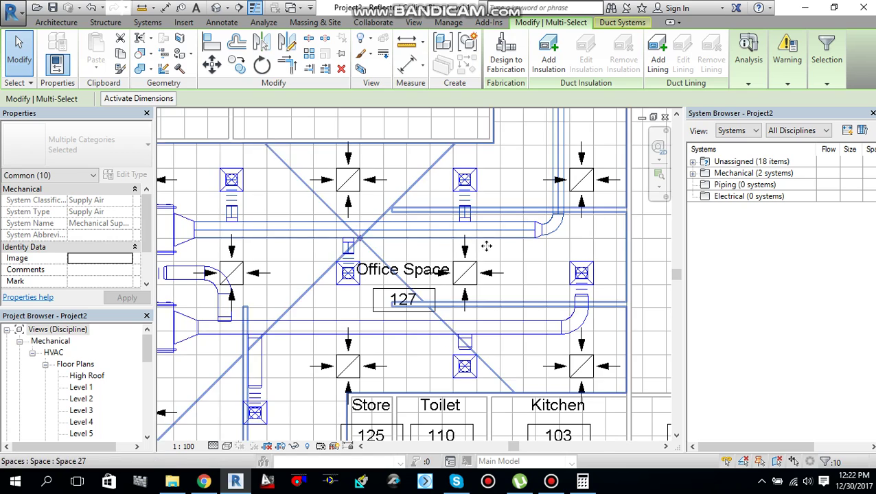
pyautogui.scroll(-1, 477, 247)
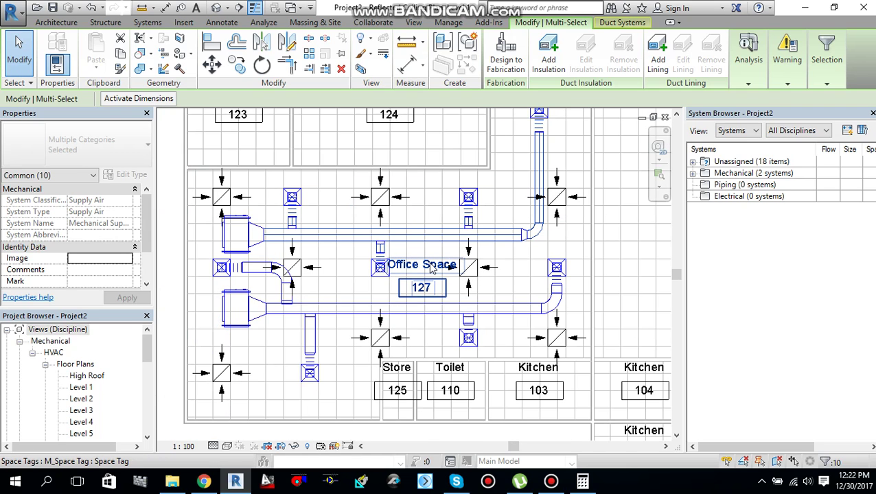
pyautogui.scroll(1, 429, 264)
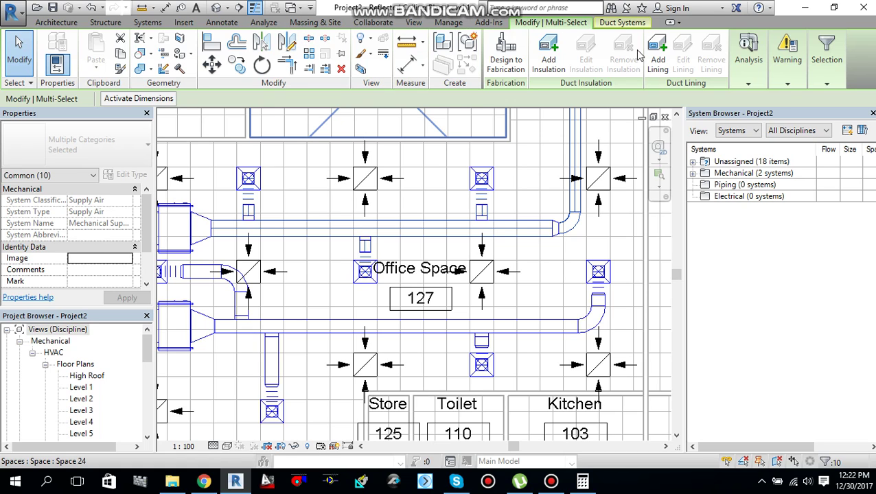
pyautogui.press('Escape')
pyautogui.click(527, 22)
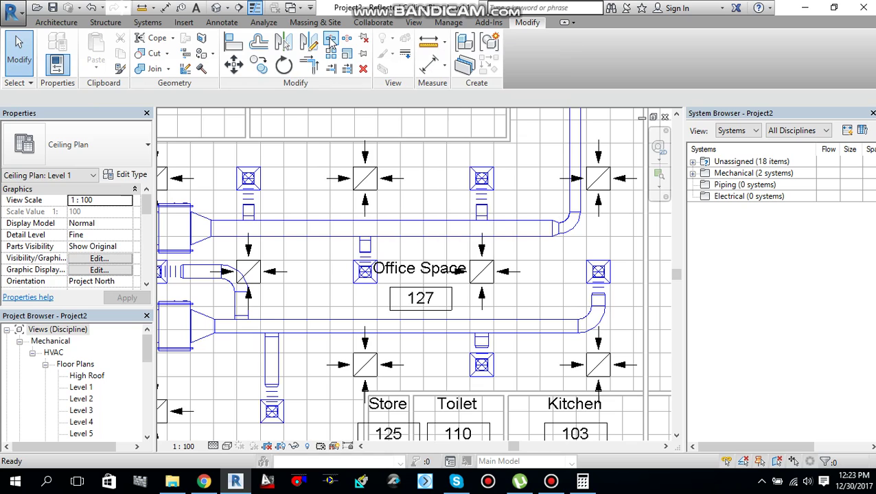
pyautogui.click(330, 39)
pyautogui.scroll(3, 491, 212)
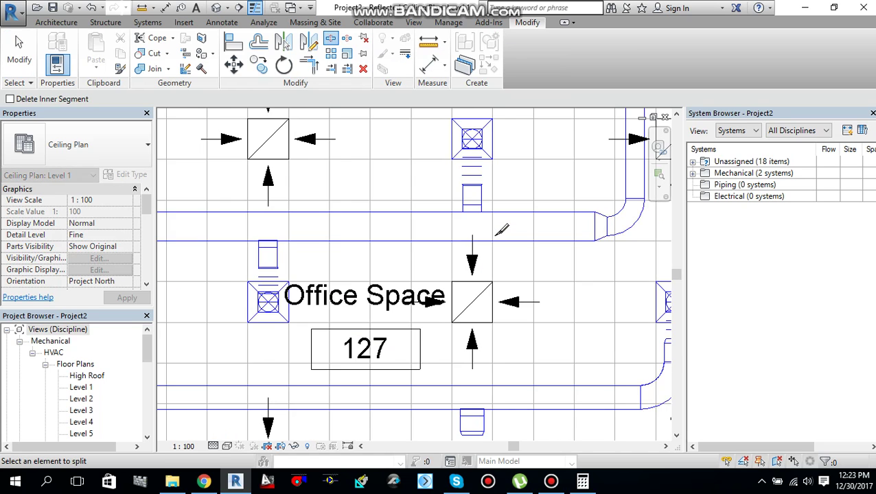
pyautogui.scroll(2, 502, 228)
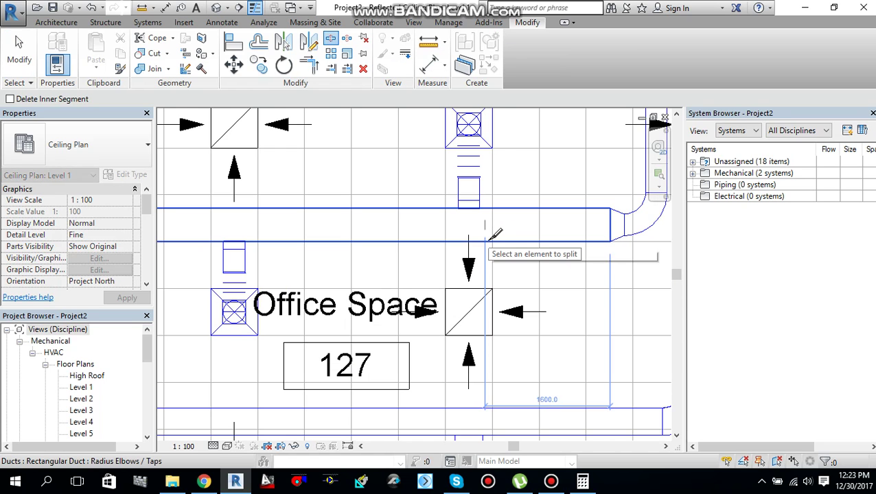
pyautogui.scroll(1, 495, 233)
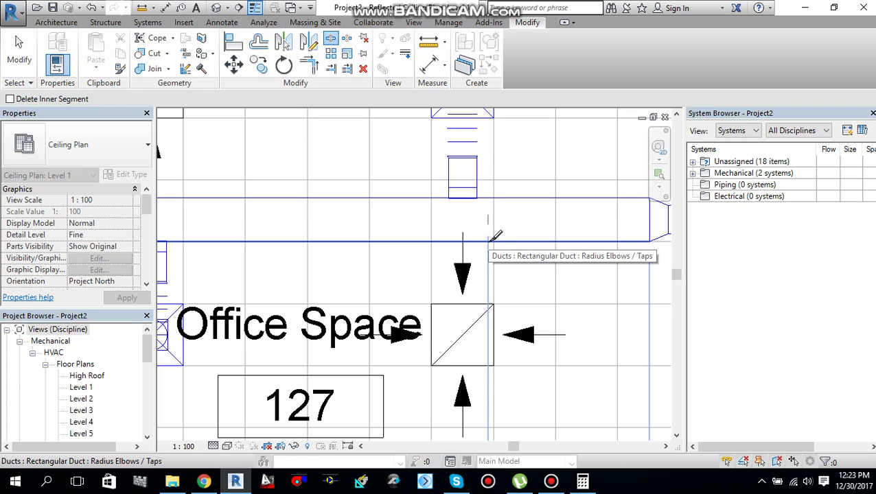
pyautogui.click(489, 237)
# - Split the upper main duct just past its middle and first diffuser branches, about 3000 mm before the existing split and about 1200 mm from the fan coil end
pyautogui.scroll(-2, 336, 266)
pyautogui.moveTo(463, 260); pyautogui.dragTo(680, 236, button='middle')
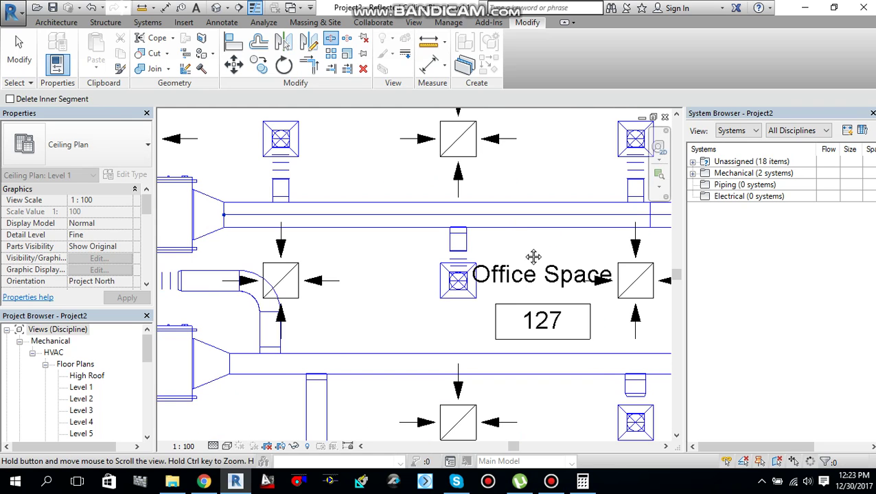
pyautogui.scroll(2, 485, 221)
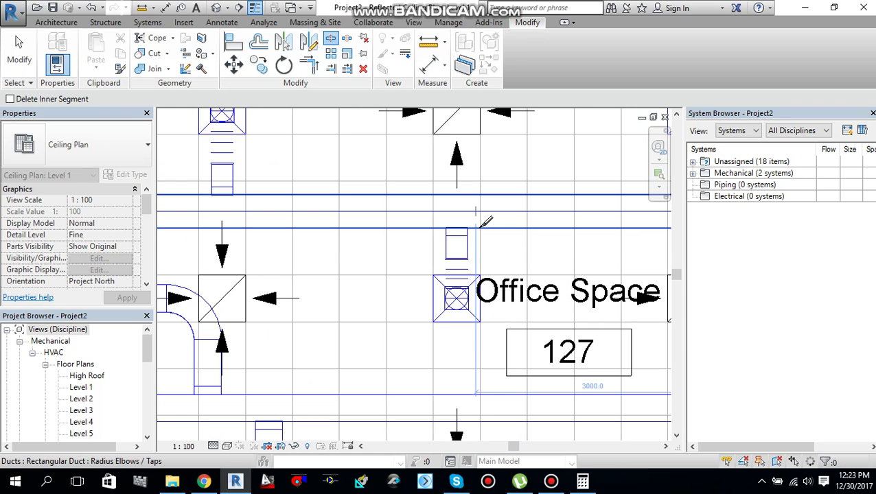
pyautogui.click(480, 224)
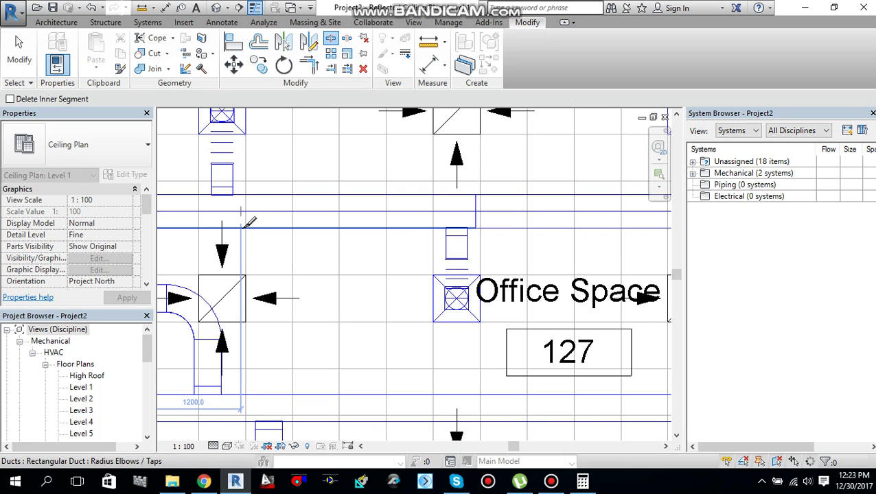
pyautogui.scroll(2, 245, 226)
pyautogui.click(243, 223)
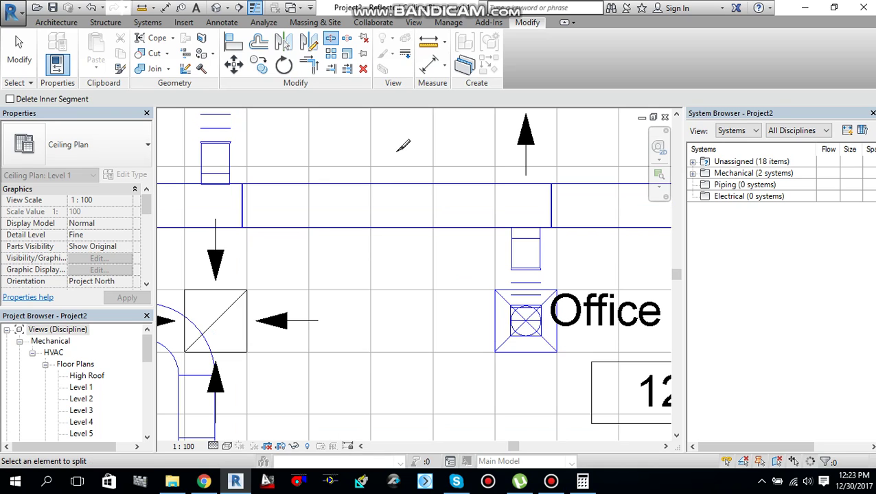
pyautogui.press('Escape')
pyautogui.scroll(-5, 395, 152)
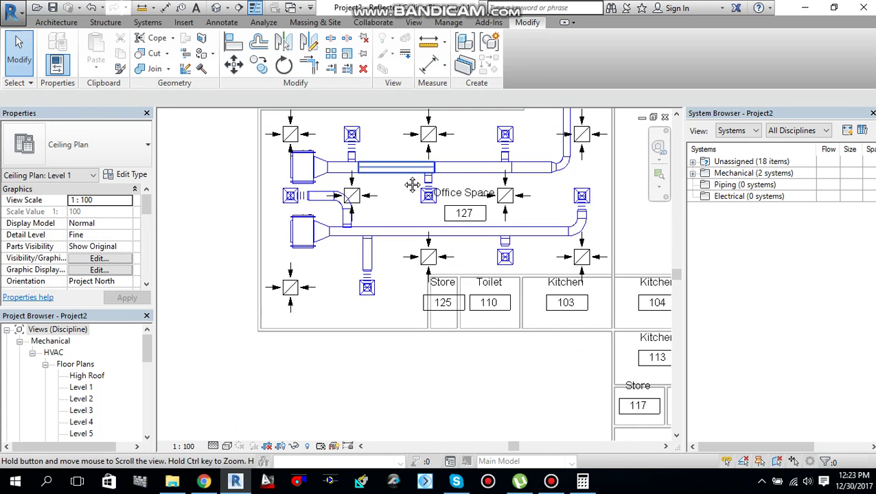
pyautogui.moveTo(410, 187); pyautogui.dragTo(400, 196, button='middle')
pyautogui.moveTo(461, 221); pyautogui.dragTo(461, 288, button='middle')
pyautogui.scroll(2, 508, 256)
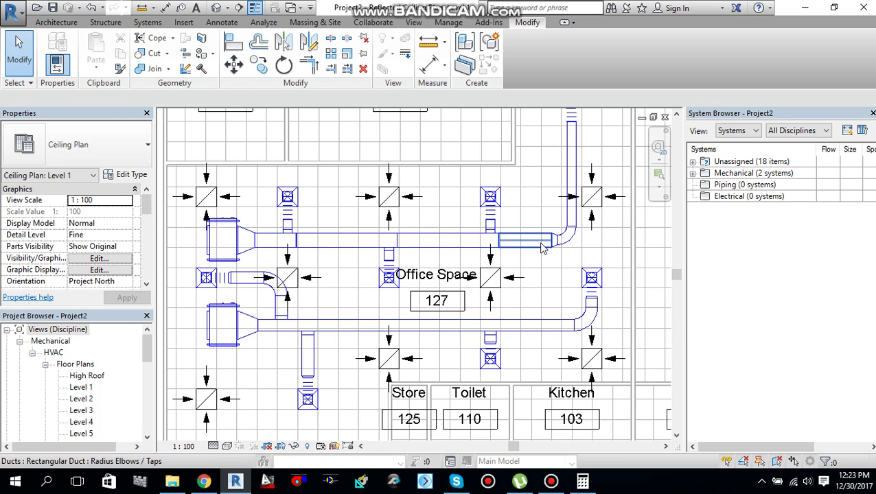
# - Size the upper main duct's end segment before the elbow at 4.5 m/s and 0.40 Pa/m, with branches at calculated size only
pyautogui.scroll(2, 526, 260)
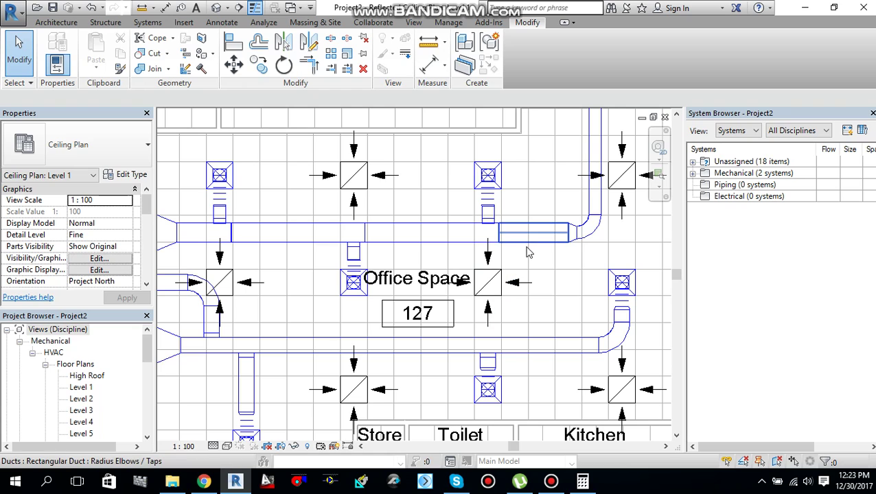
pyautogui.click(535, 240)
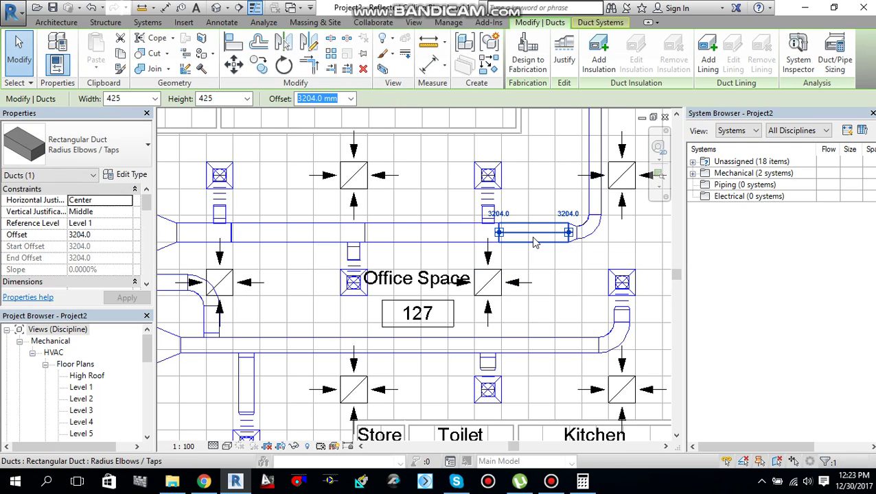
pyautogui.click(839, 64)
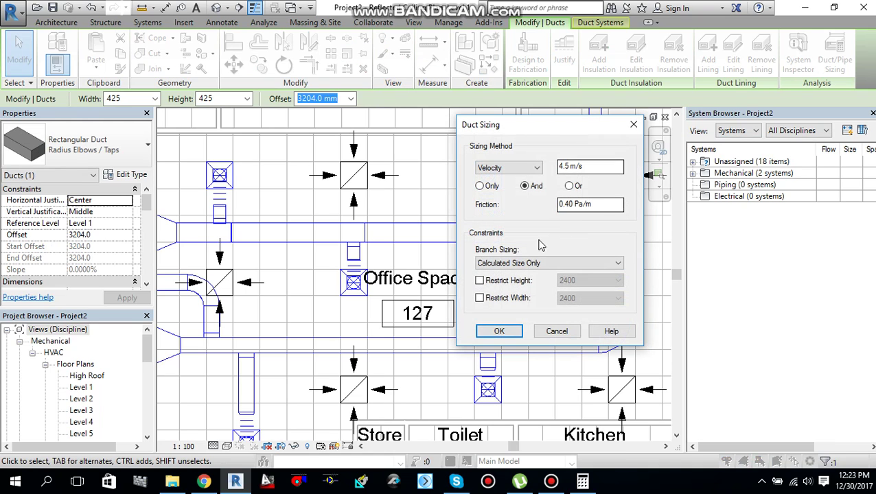
pyautogui.click(577, 168)
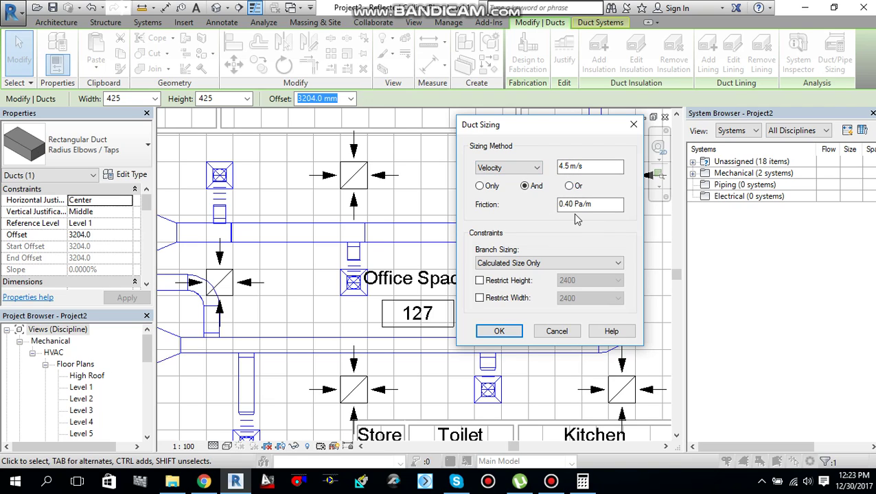
pyautogui.click(499, 332)
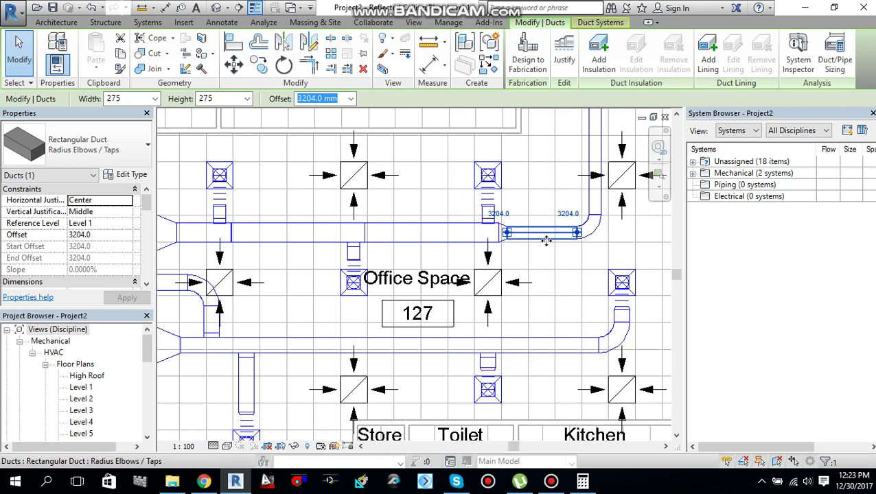
# - Size the two middle segments of the upper main duct individually with the same 4.5 m/s velocity and 0.40 Pa/m friction criteria
pyautogui.click(442, 245)
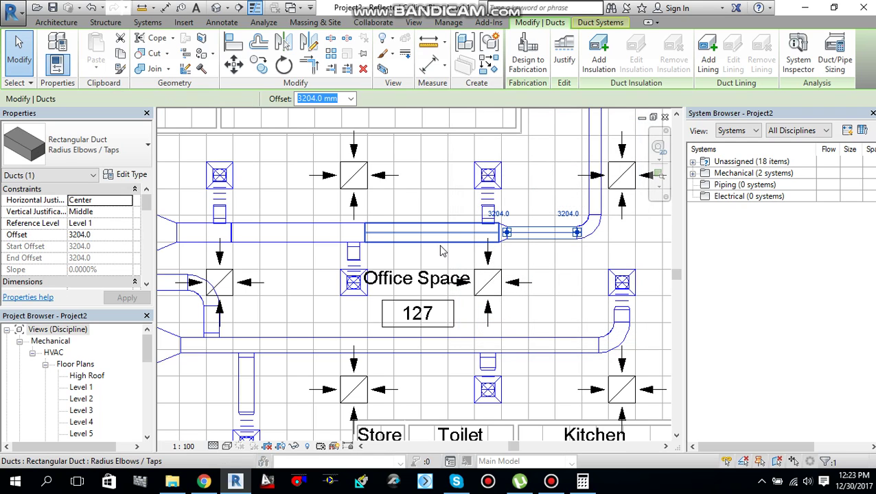
pyautogui.click(833, 60)
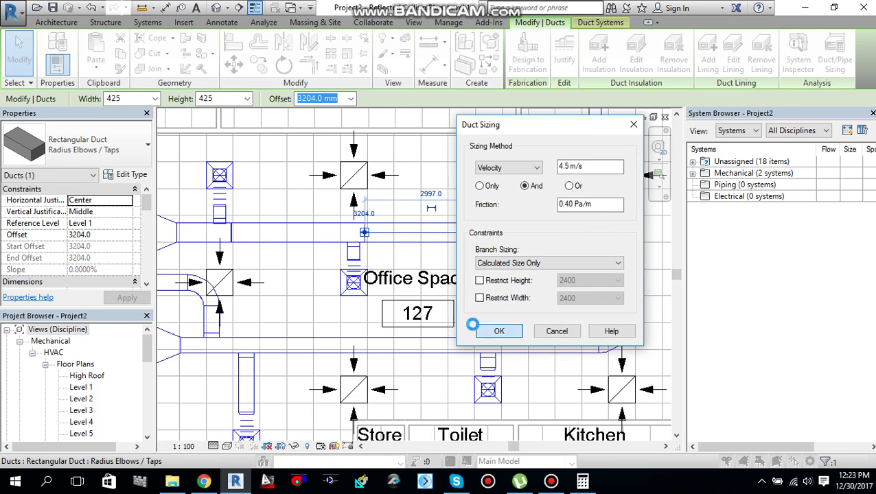
pyautogui.click(497, 333)
pyautogui.click(361, 238)
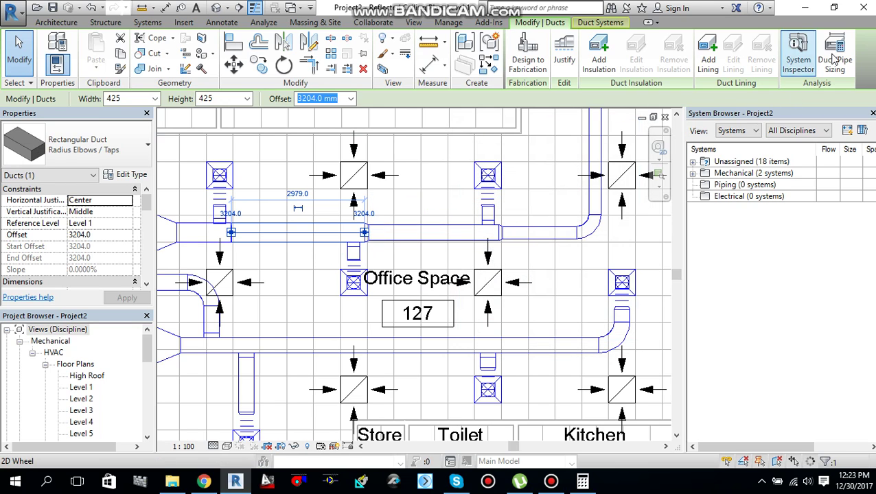
pyautogui.click(834, 61)
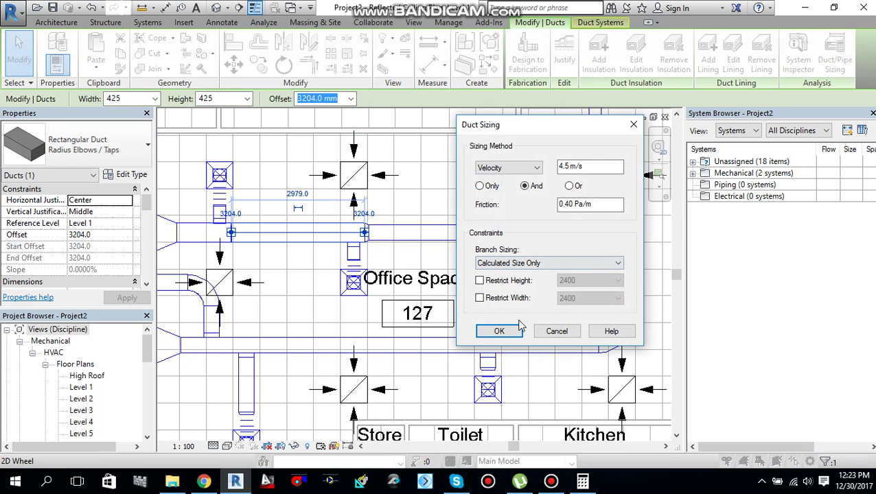
pyautogui.click(499, 331)
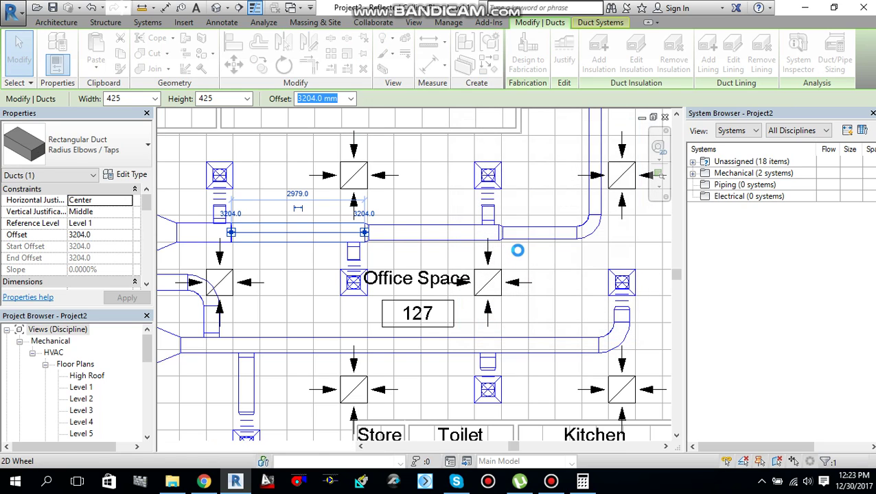
# - Select the upper main duct's end segment before the elbow and examine its flow, velocity and friction properties
pyautogui.click(554, 245)
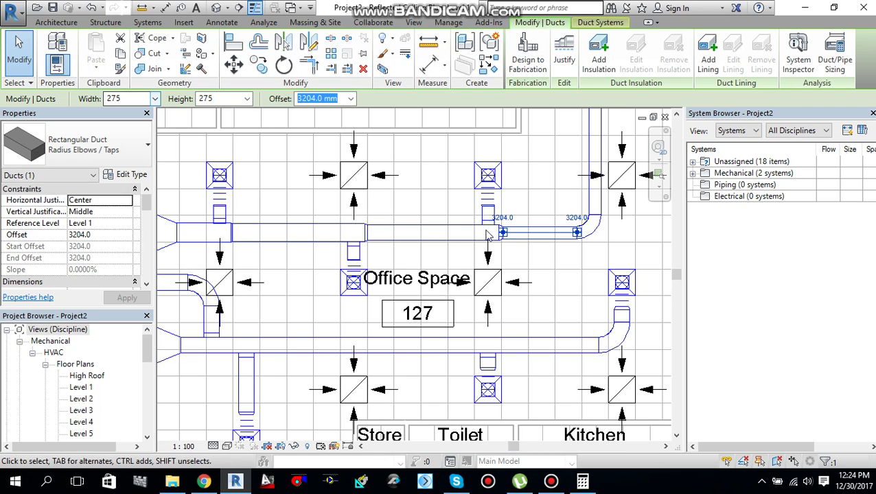
pyautogui.press('Escape')
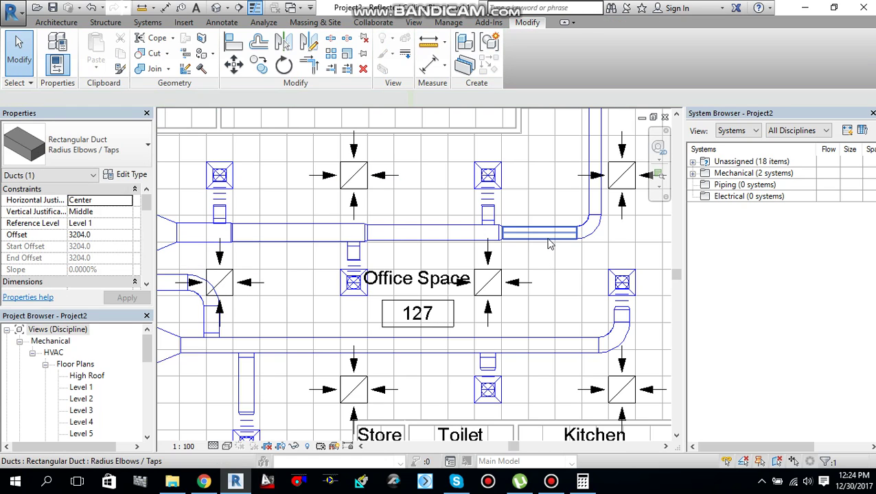
pyautogui.click(547, 240)
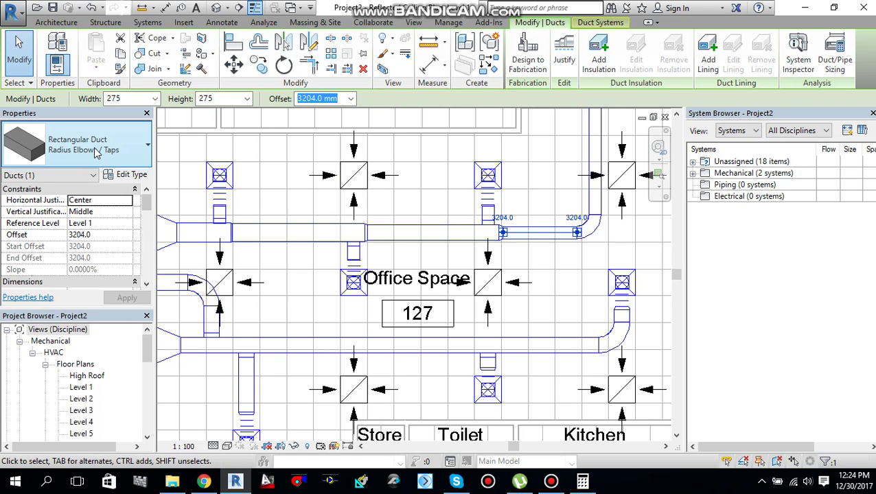
pyautogui.moveTo(151, 214); pyautogui.dragTo(151, 255)
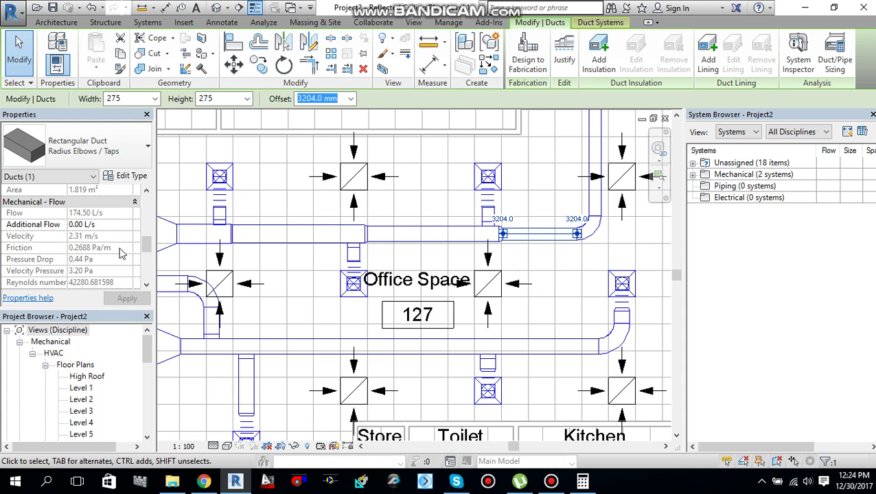
# - Switch to the browser's unit converter and convert 174.5 L/s to cubic feet per minute
pyautogui.click(204, 481)
pyautogui.click(192, 8)
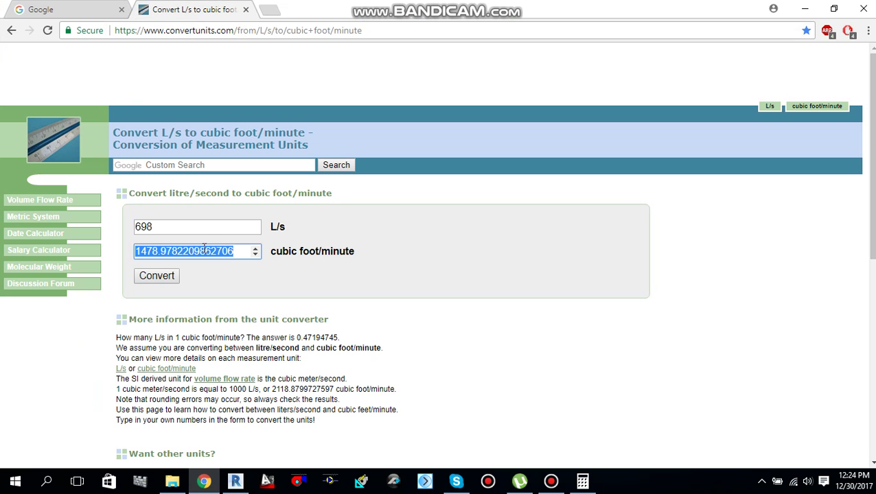
pyautogui.click(205, 232)
pyautogui.doubleClick(206, 232)
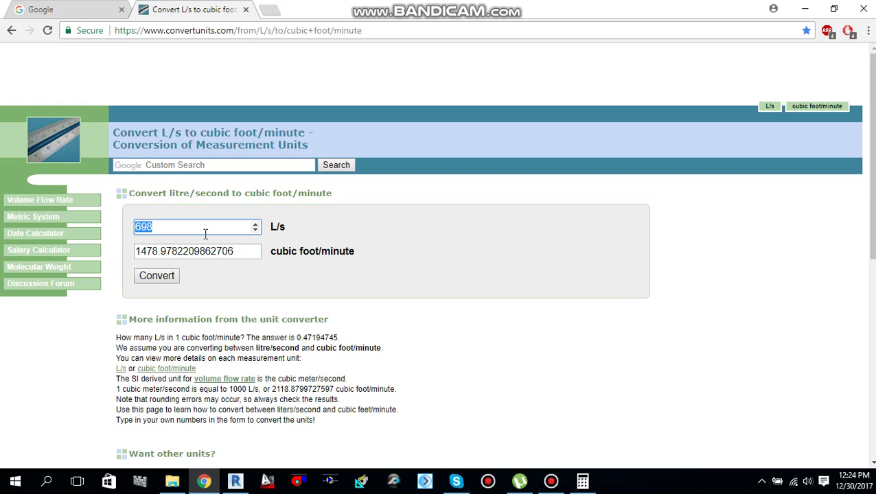
pyautogui.write('174.5')
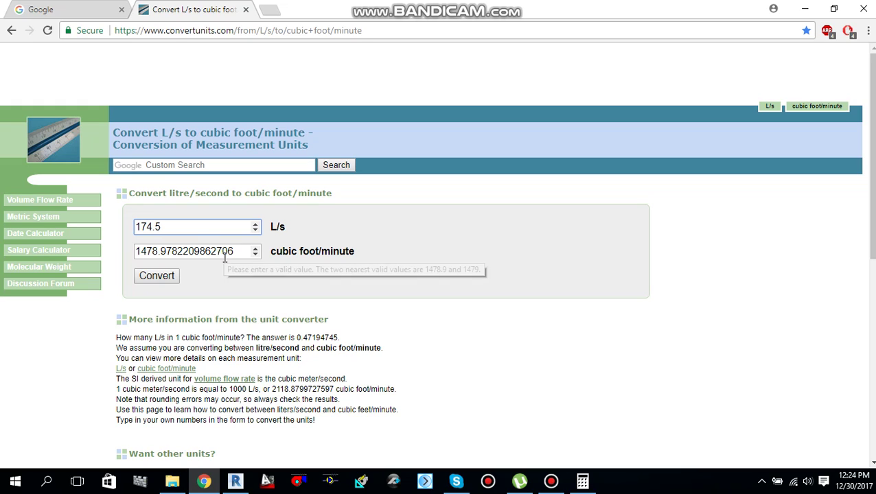
pyautogui.click(223, 253)
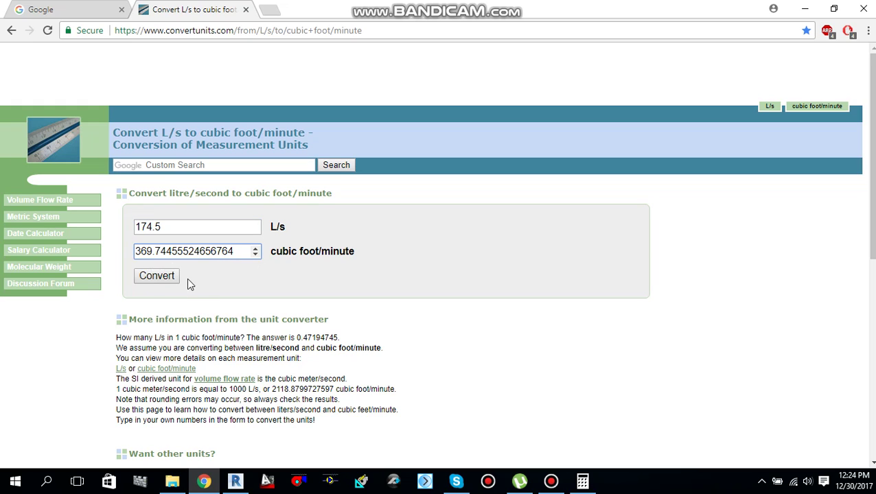
# - In McQuay DuctSizer, calculate a 12 x 10 in duct for a 370 cfm flow rate and 0.05 in.WC/100 ft head loss
pyautogui.click(295, 482)
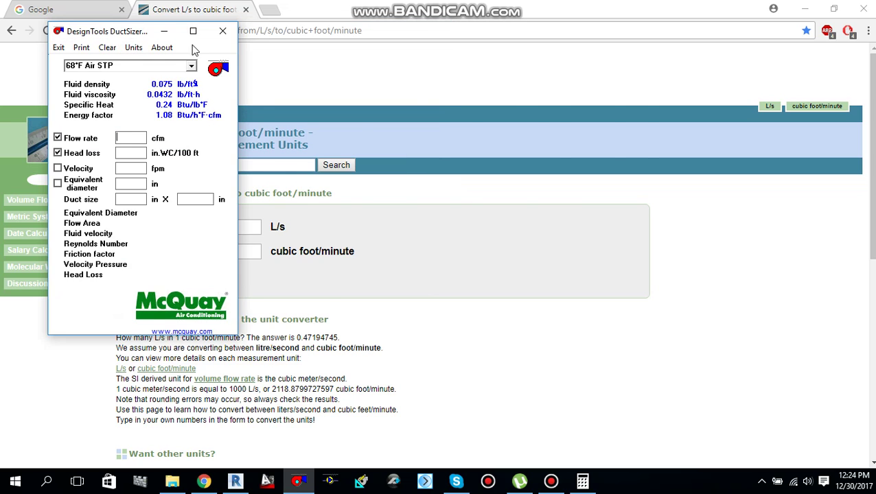
pyautogui.moveTo(116, 36); pyautogui.dragTo(566, 75)
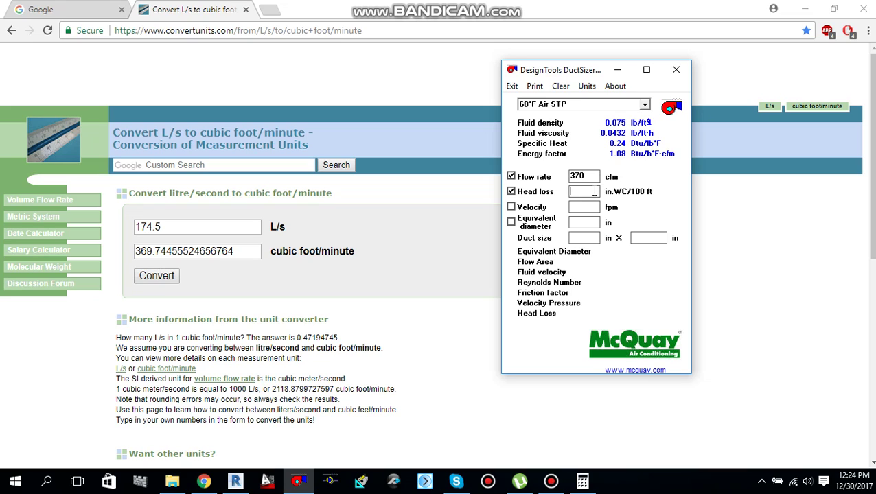
pyautogui.write('5')
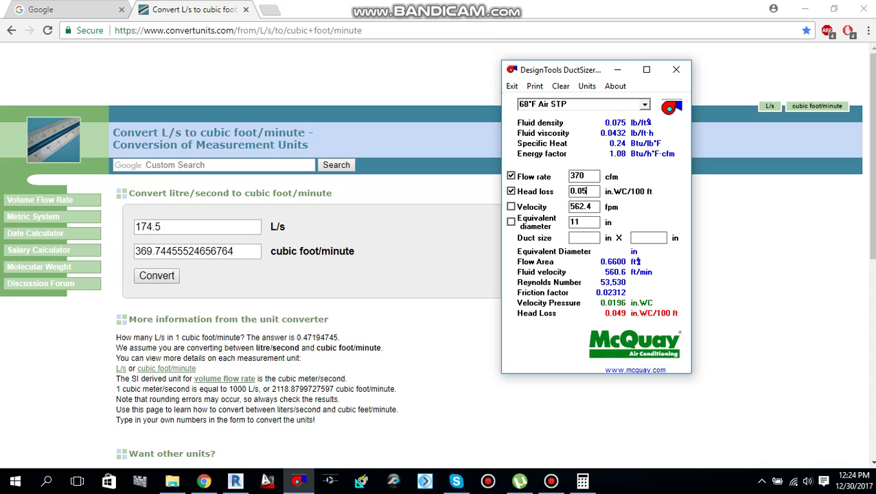
pyautogui.click(586, 237)
pyautogui.write('10')
pyautogui.press('BackSpace')
pyautogui.write('210')
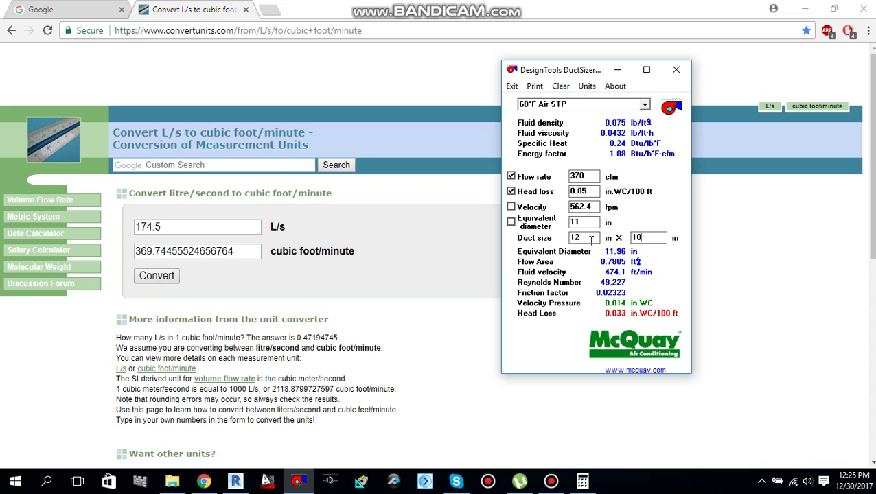
pyautogui.click(633, 237)
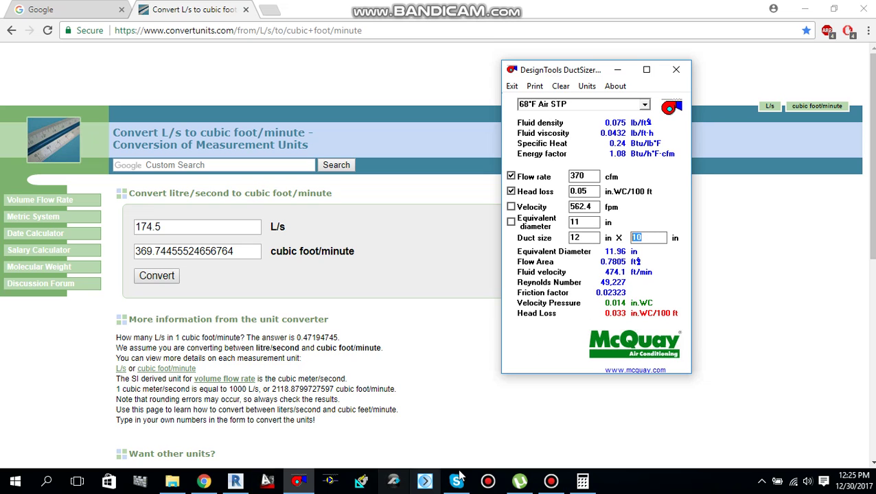
# - Back in Revit, resize the upper main's end segment and the vertical duct beyond the elbow to 300 mm wide by 250 mm high
pyautogui.click(237, 482)
pyautogui.moveTo(550, 279); pyautogui.dragTo(550, 340, button='middle')
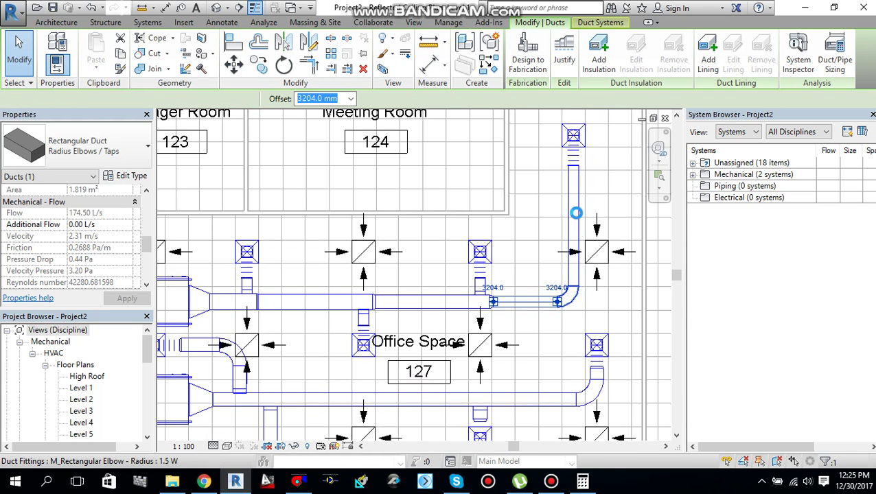
pyautogui.keyDown('ctrl'); pyautogui.click(574, 212); pyautogui.keyUp('ctrl')
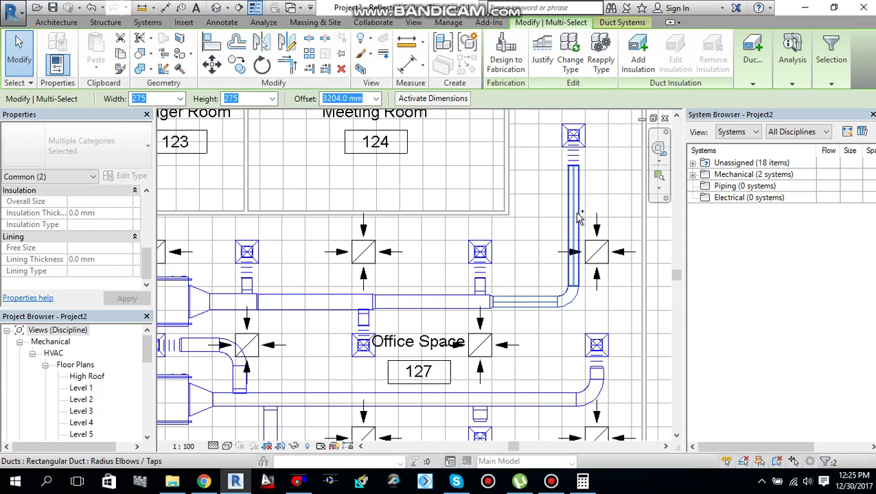
pyautogui.click(180, 99)
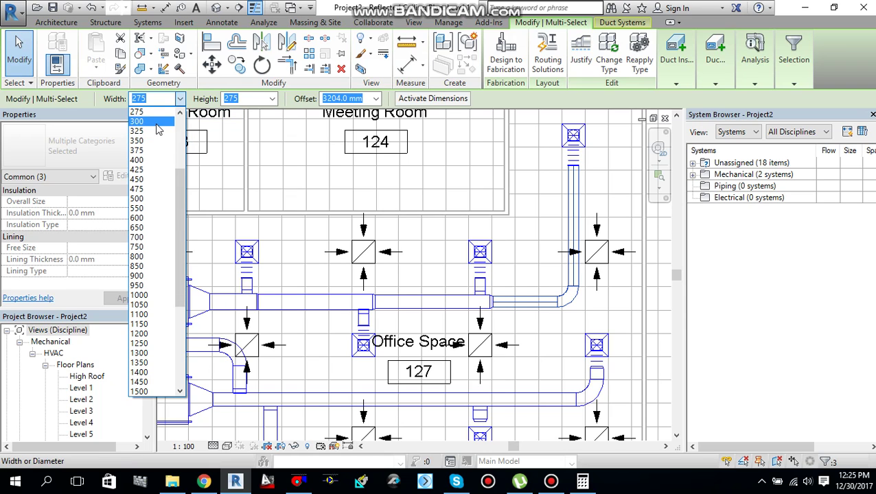
pyautogui.click(157, 122)
pyautogui.click(273, 101)
pyautogui.click(272, 100)
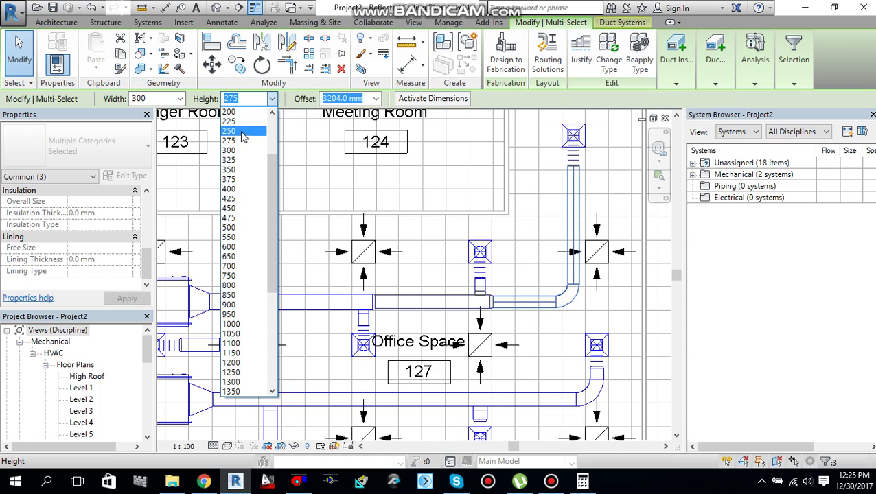
pyautogui.click(242, 130)
pyautogui.press('Escape')
pyautogui.press('Escape')
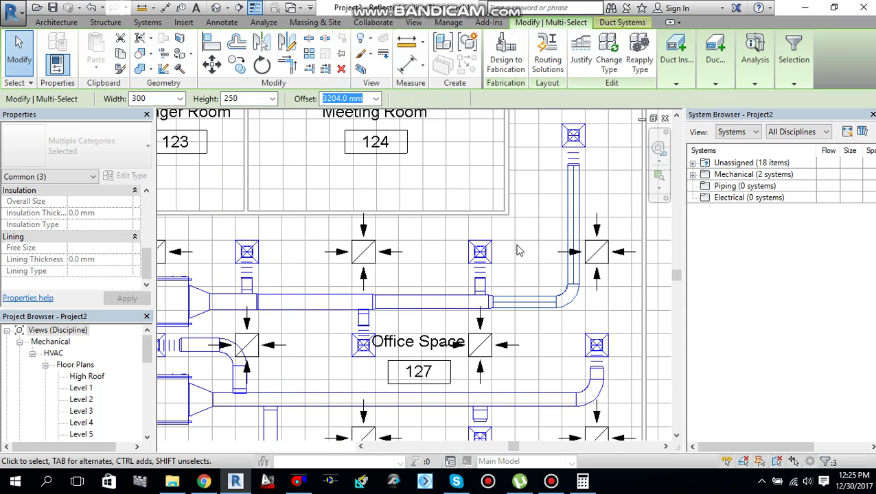
# - Check the sizes of the remaining upper main duct segments and examine the flow of the one at the fan coil end
pyautogui.click(441, 309)
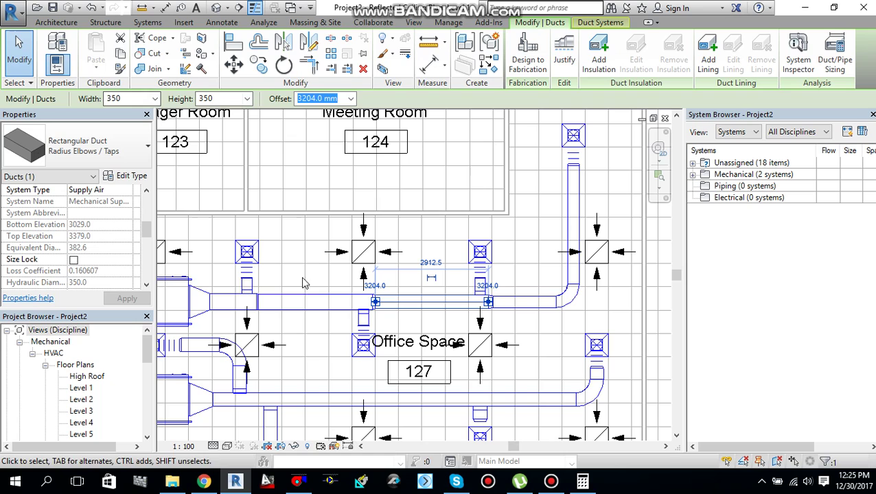
pyautogui.click(302, 302)
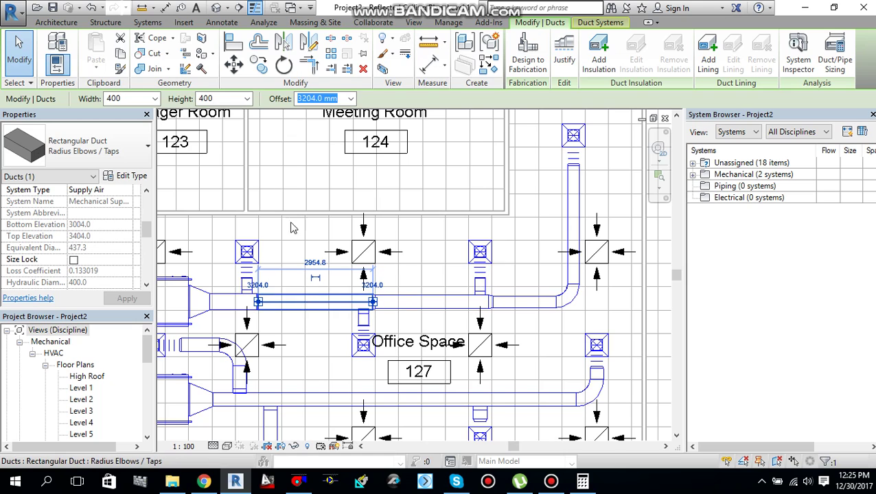
pyautogui.click(235, 306)
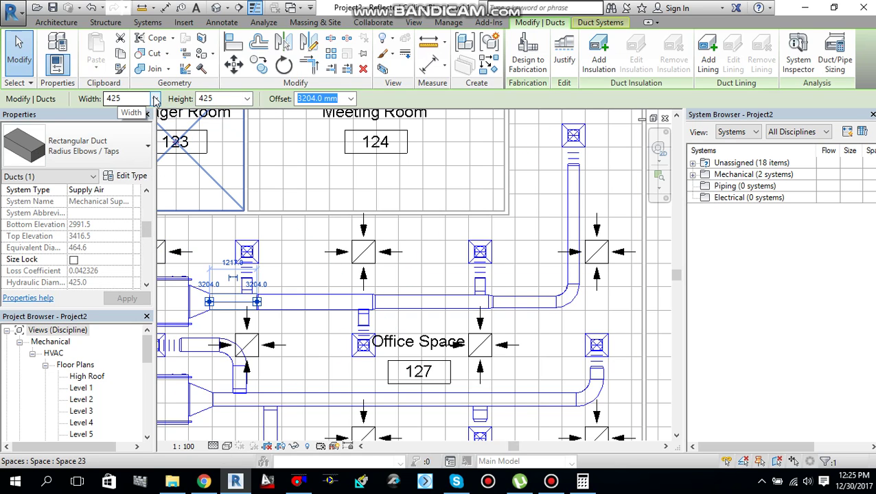
pyautogui.moveTo(147, 231)
pyautogui.mouseDown()
pyautogui.moveTo(149, 254)
pyautogui.moveTo(153, 228)
pyautogui.moveTo(150, 246)
pyautogui.mouseUp()
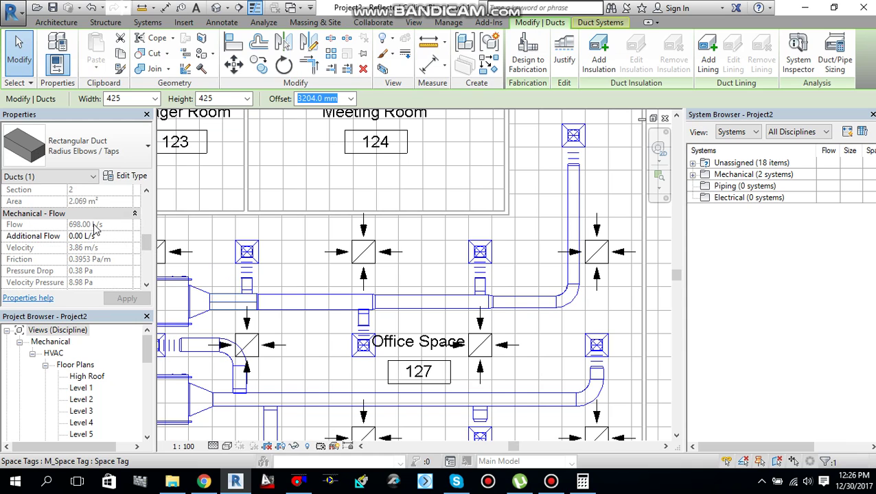
# - Switch to the browser's unit converter and convert 698 L/s to cubic feet per minute
pyautogui.click(204, 482)
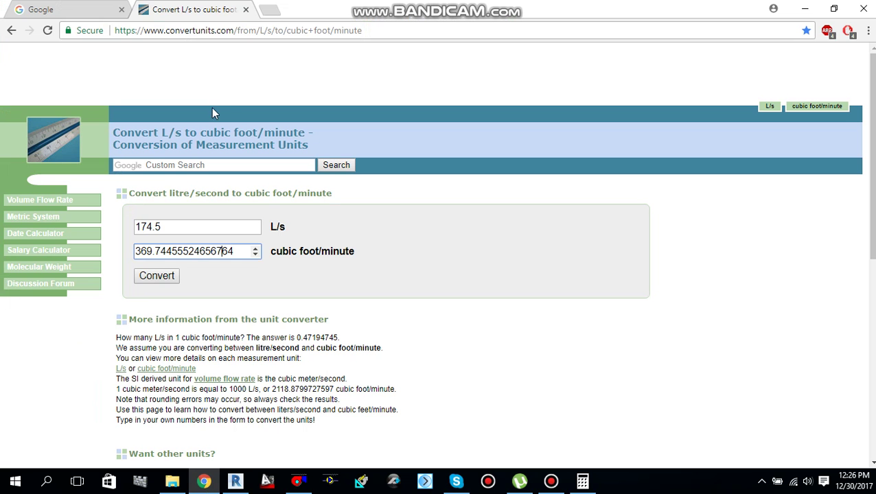
pyautogui.click(203, 226)
pyautogui.hotkey('ctrl', 'a')
pyautogui.write('698')
pyautogui.click(172, 277)
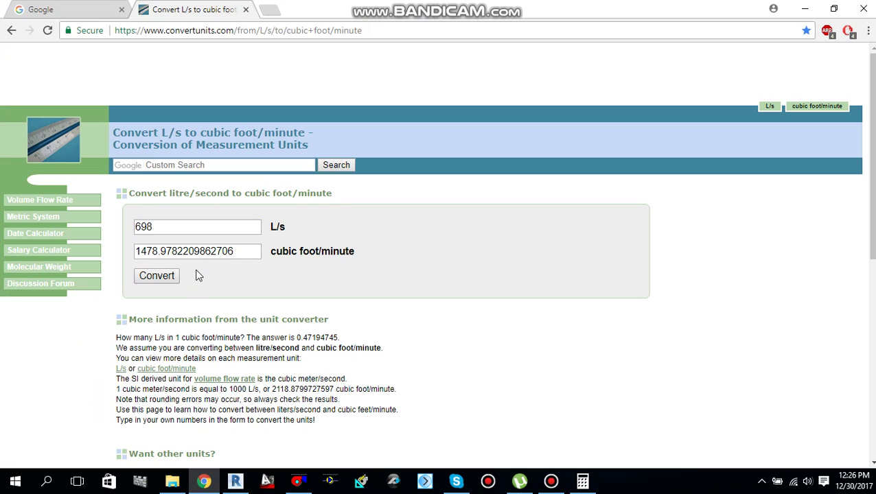
# - Switch to McQuay DuctSizer and calculate for a 1479 cfm flow rate with the first duct dimension set to 20 in
pyautogui.click(297, 481)
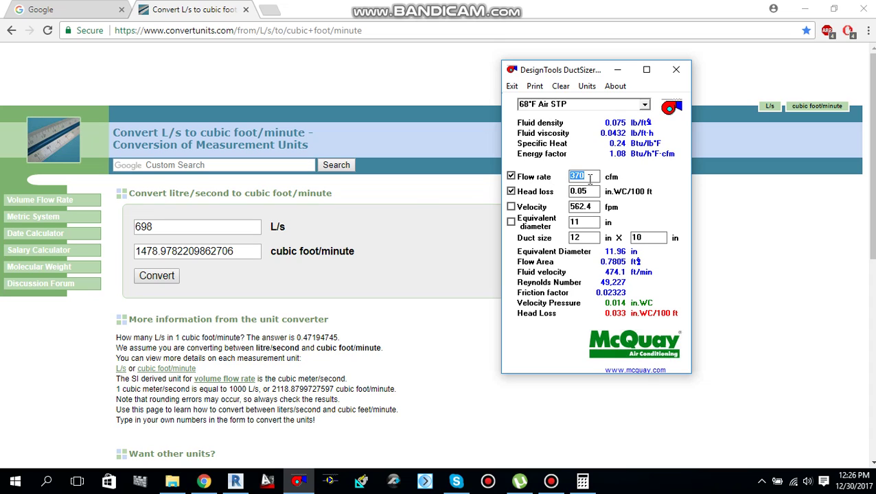
pyautogui.write('147')
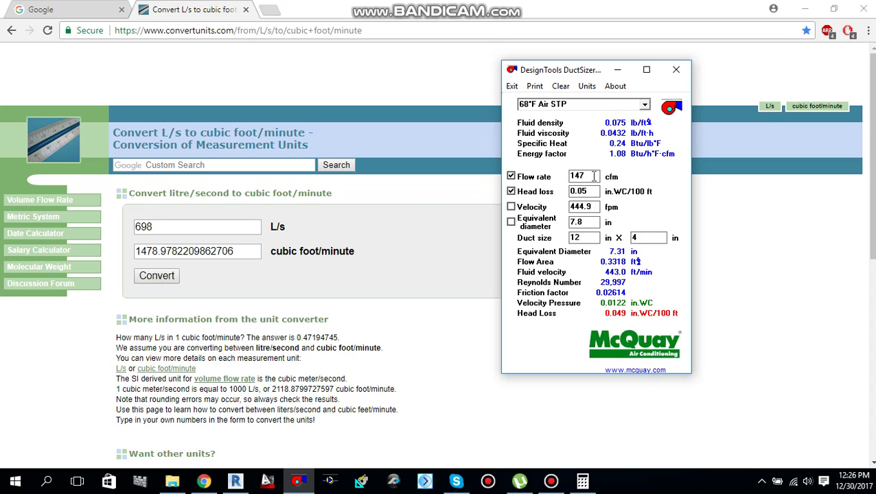
pyautogui.write('9')
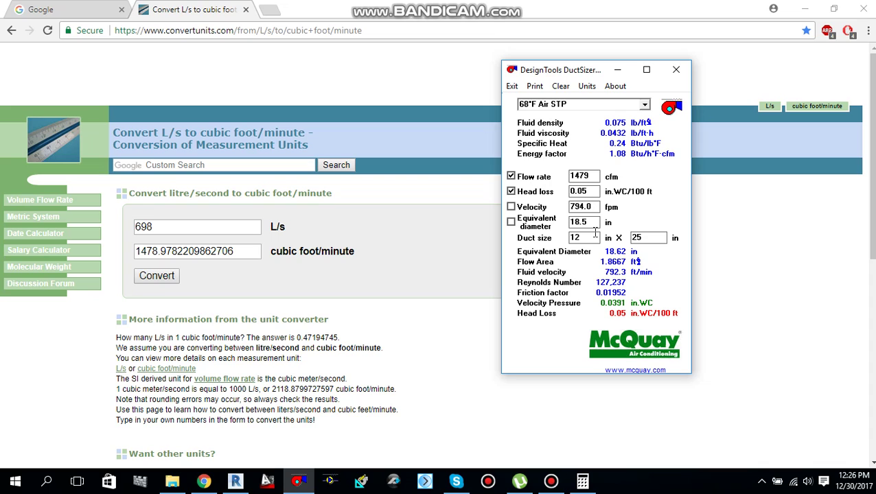
pyautogui.write('20')
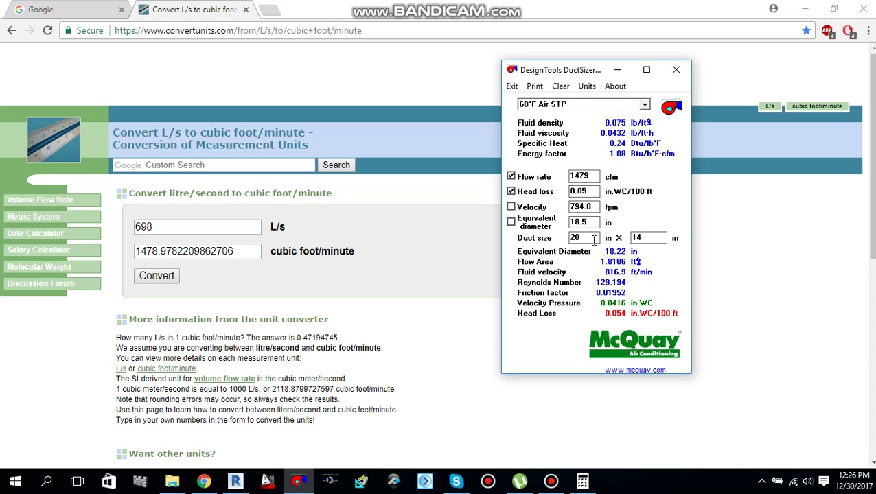
# - Try a 22 x 14 in duct size for the same flow rate
pyautogui.press('BackSpace')
pyautogui.write('2')
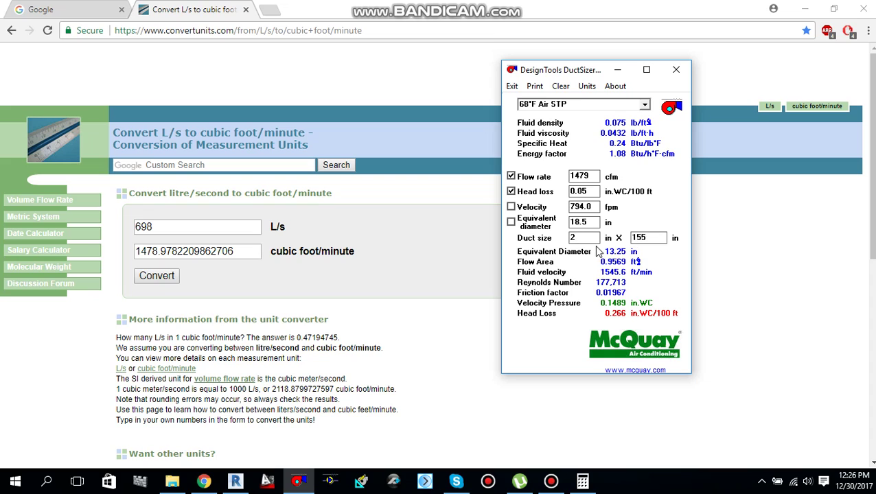
pyautogui.write('2')
pyautogui.click(656, 241)
pyautogui.press('BackSpace')
pyautogui.write('4')
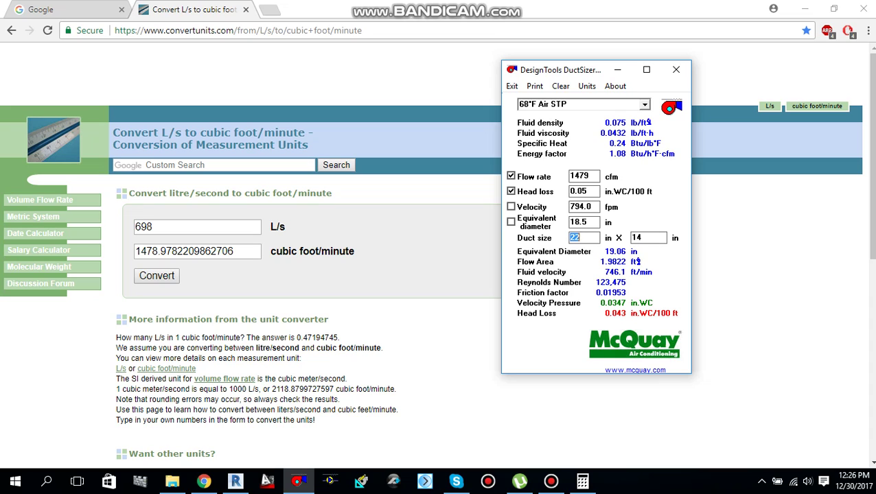
# - Set the duct size to 20 x 16 in to calculate its velocity and head loss
pyautogui.write('20')
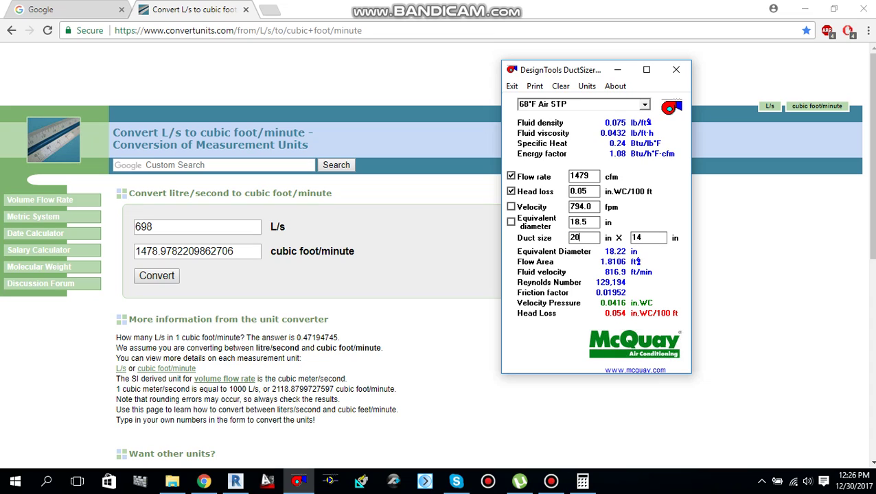
pyautogui.click(651, 240)
pyautogui.press('BackSpace')
pyautogui.write('6')
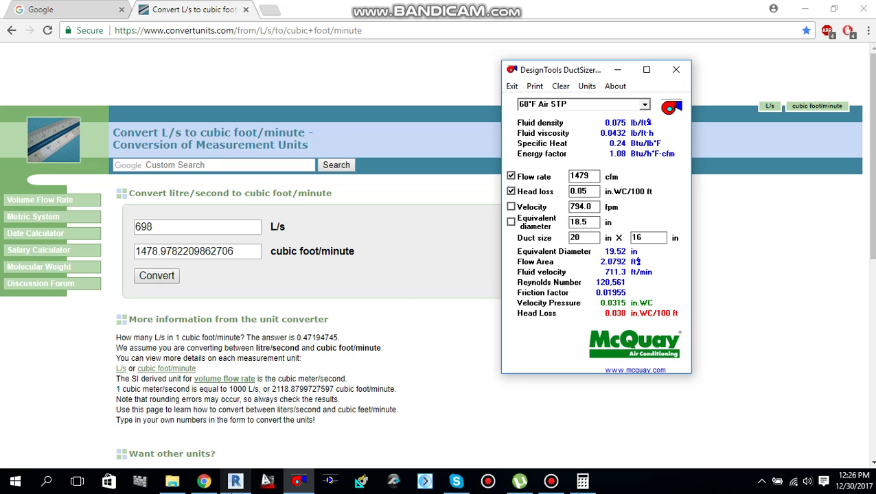
# - Switch to Calculator and multiply 20 and 16 by 25 to convert the duct dimensions to millimetres
pyautogui.click(235, 481)
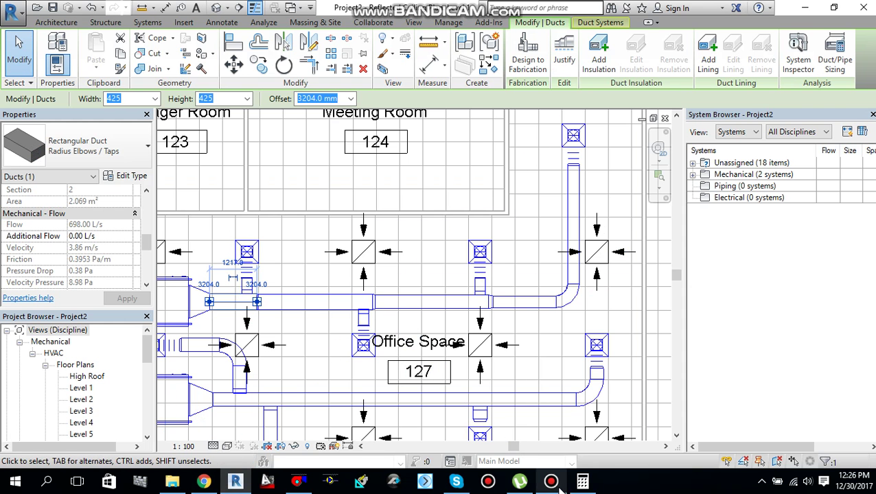
pyautogui.click(583, 482)
pyautogui.write('20')
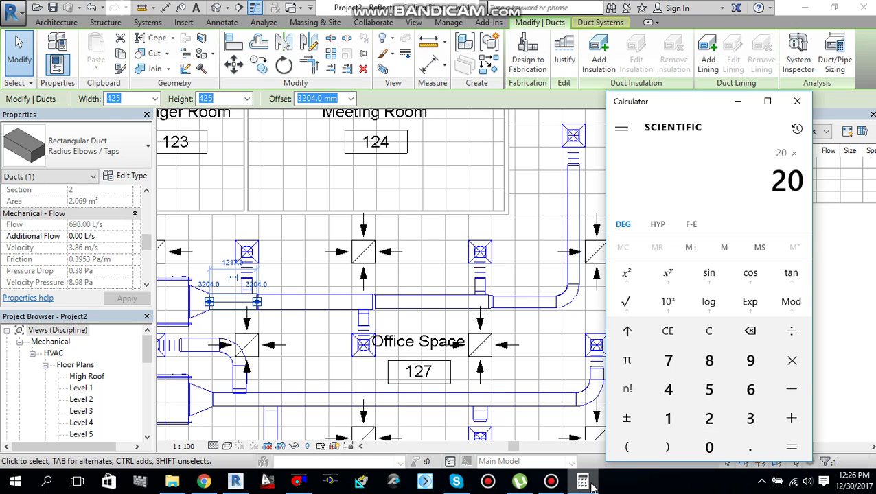
pyautogui.write('25')
pyautogui.press('Return')
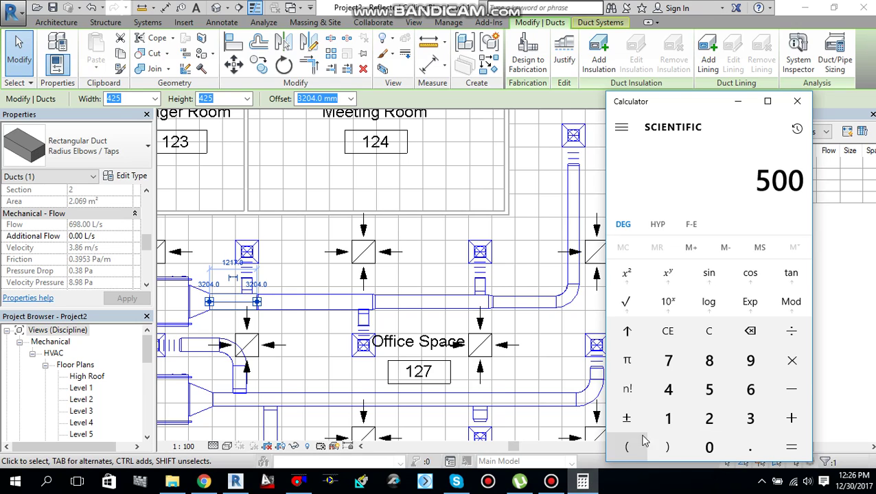
pyautogui.click(710, 337)
pyautogui.write('16*2')
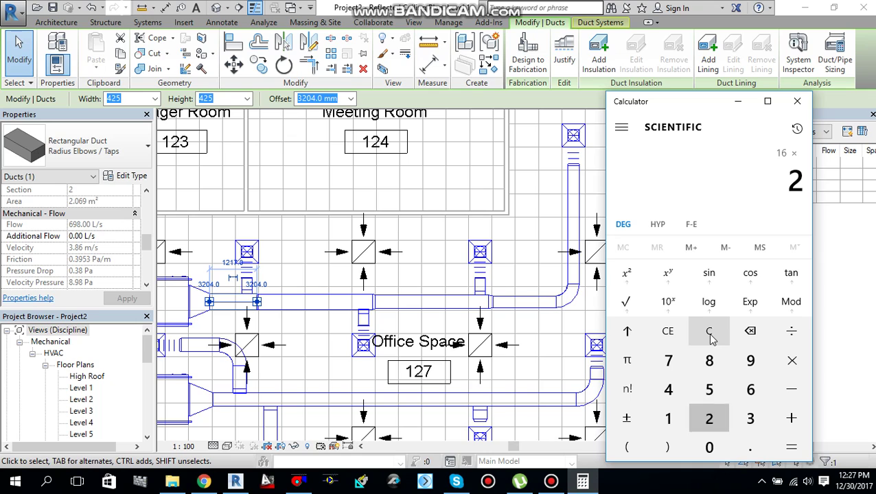
pyautogui.write('5')
pyautogui.press('Return')
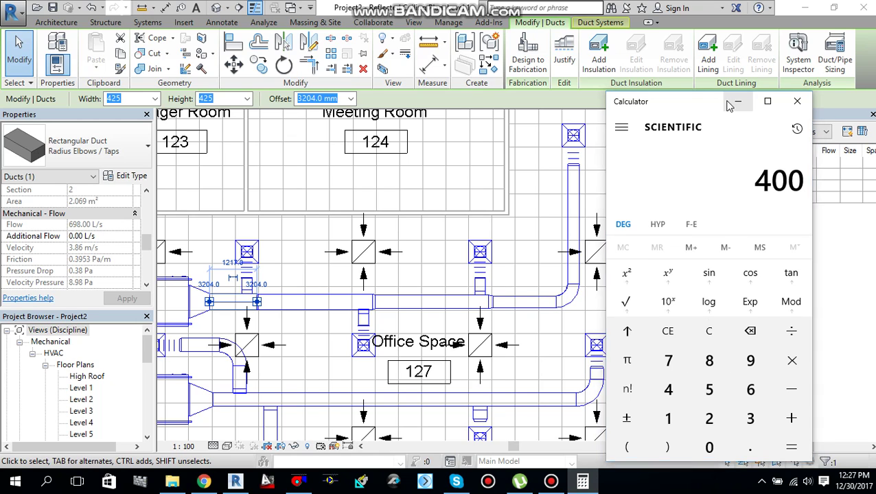
# - Back in Revit, resize the upper main's segment at the fan coil end to 500 mm wide by 400 mm high
pyautogui.hotkey('alt', 'Tab')
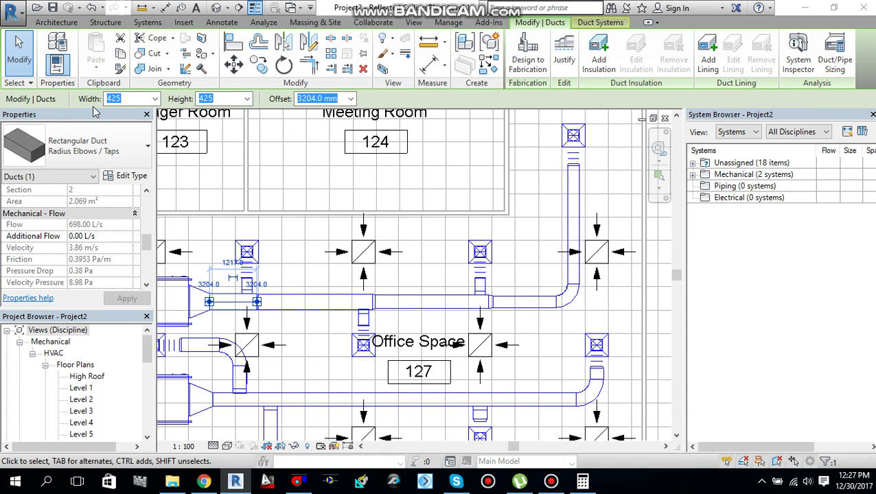
pyautogui.click(155, 98)
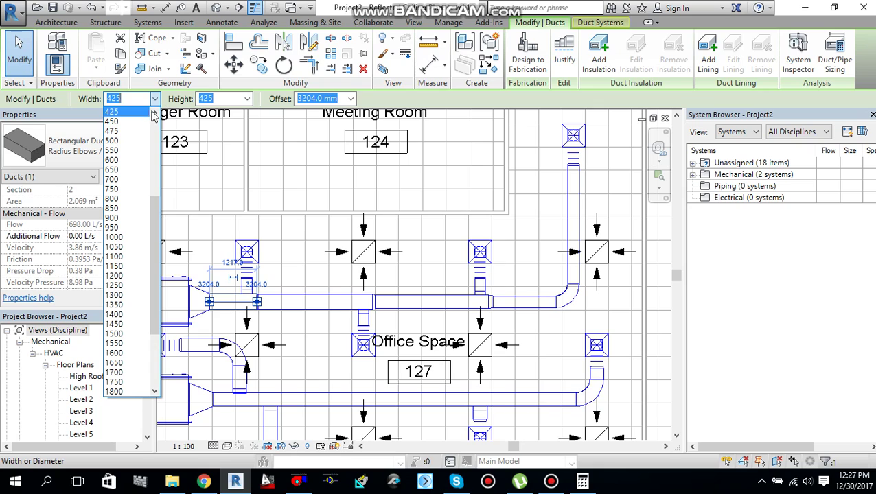
pyautogui.click(120, 131)
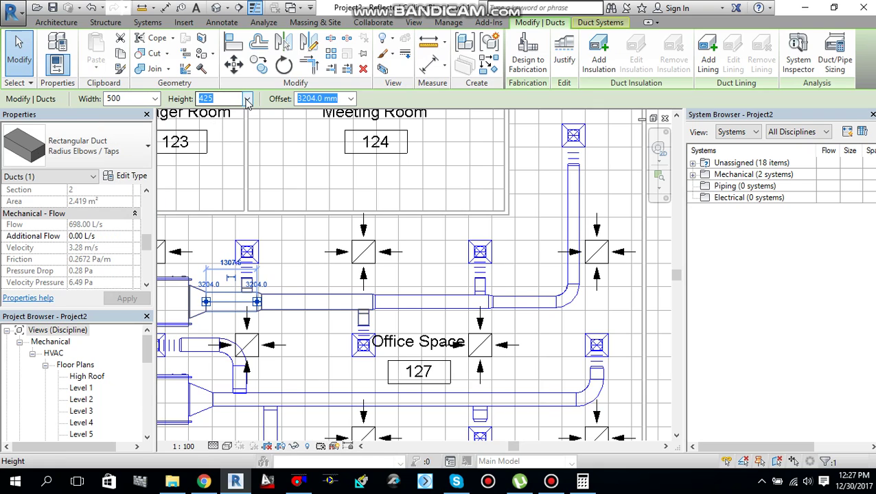
pyautogui.click(247, 99)
pyautogui.scroll(2, 217, 158)
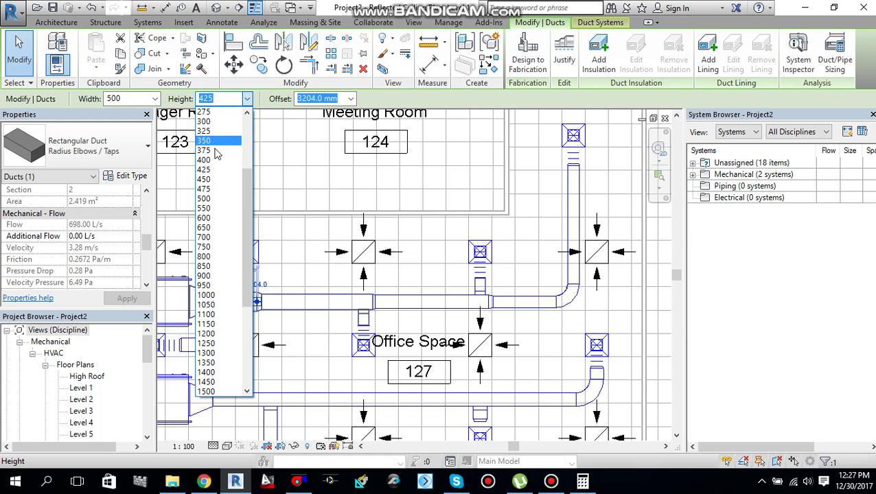
pyautogui.click(248, 217)
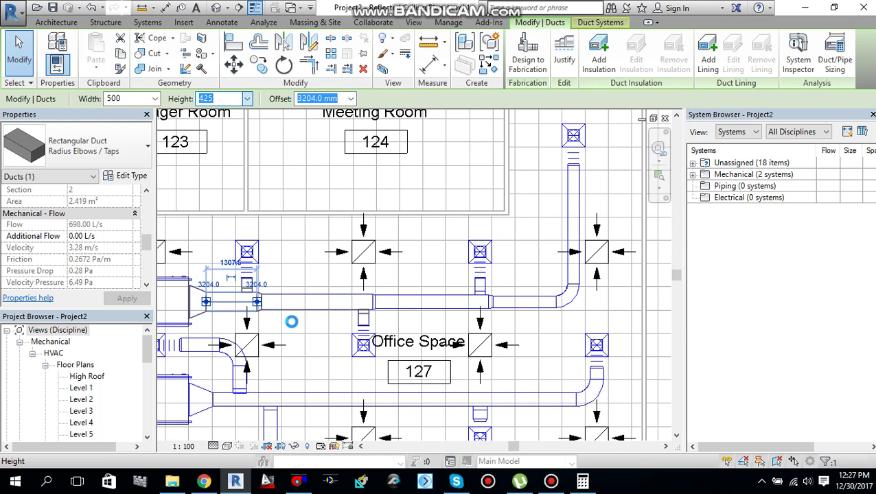
pyautogui.scroll(-2, 302, 328)
pyautogui.moveTo(307, 328); pyautogui.dragTo(369, 287, button='middle')
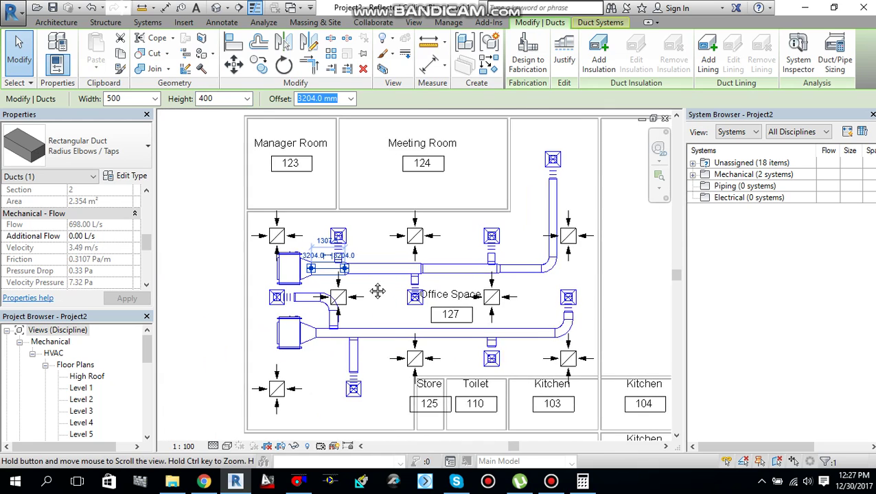
pyautogui.press('Escape')
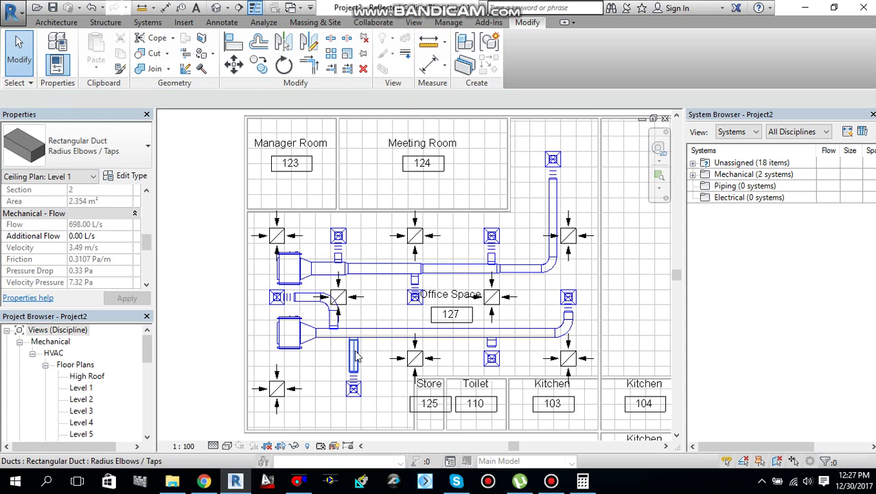
# - Select the whole lower duct network connected to the fan coil and filter the air terminals out of the selection
pyautogui.scroll(2, 355, 356)
pyautogui.scroll(-1, 362, 355)
pyautogui.moveTo(371, 352); pyautogui.dragTo(348, 299, button='middle')
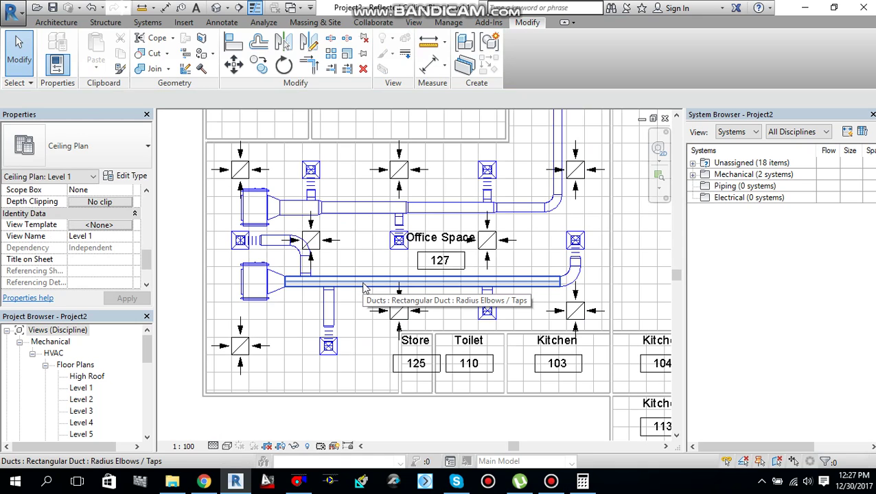
pyautogui.press('Tab')
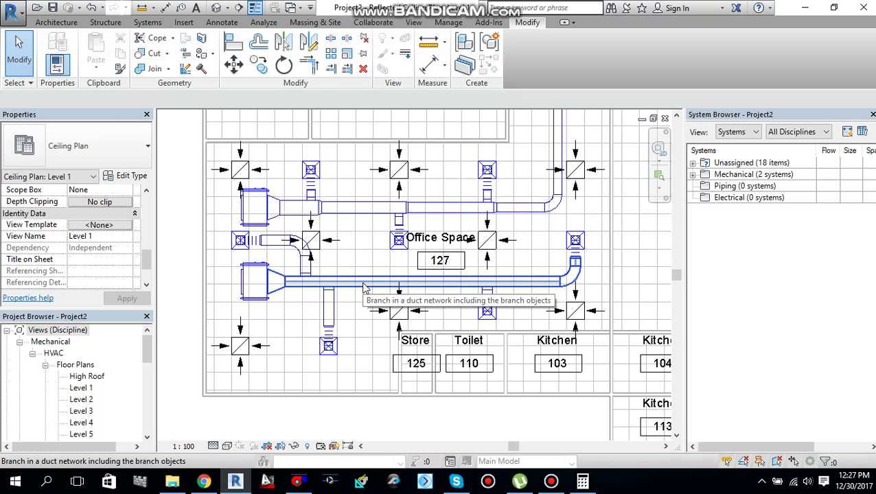
pyautogui.press('Tab')
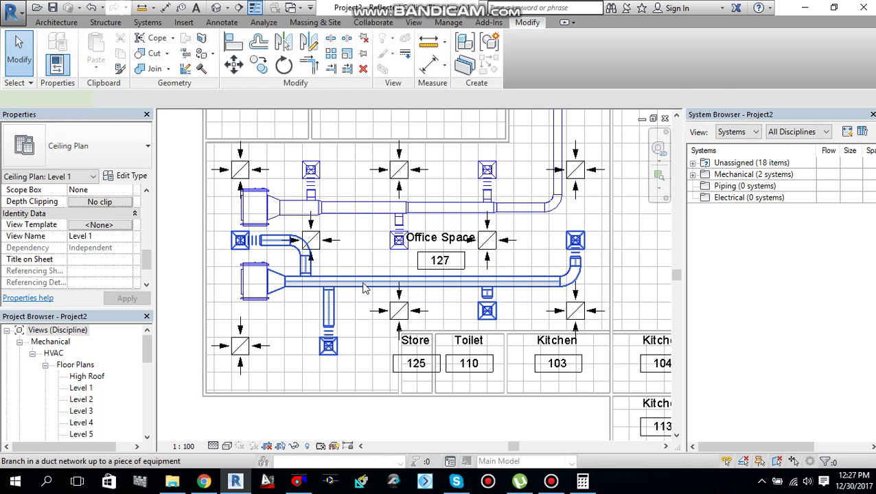
pyautogui.click(364, 289)
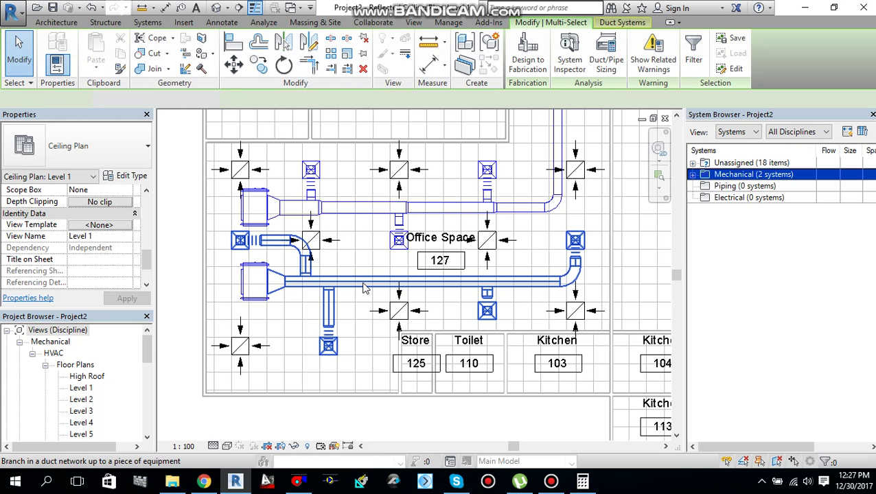
pyautogui.click(693, 55)
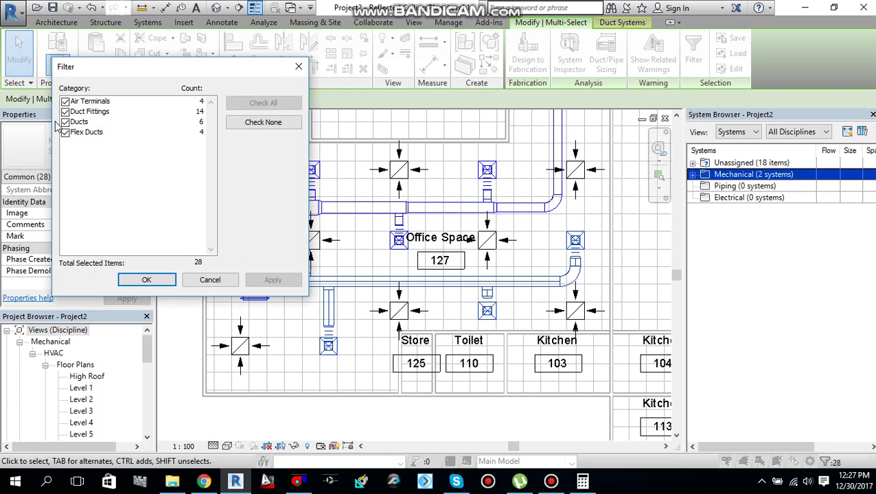
pyautogui.click(65, 101)
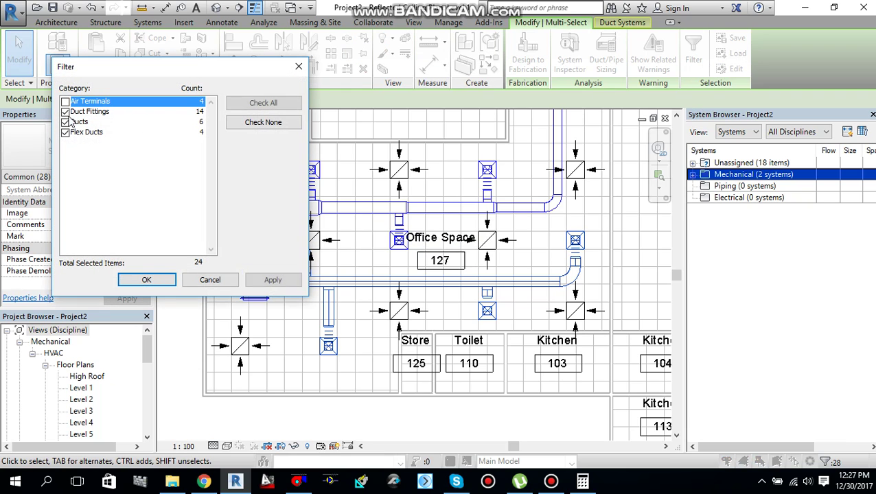
pyautogui.click(142, 281)
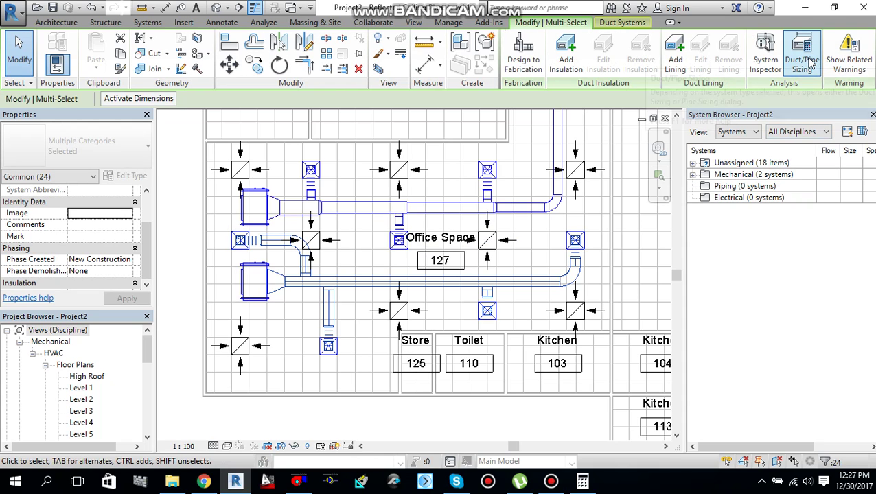
# - Size the selected ducts by velocity 4.5 m/s and friction 0.40 Pa/m, using Calculated Size Only for branch sizing
pyautogui.click(810, 60)
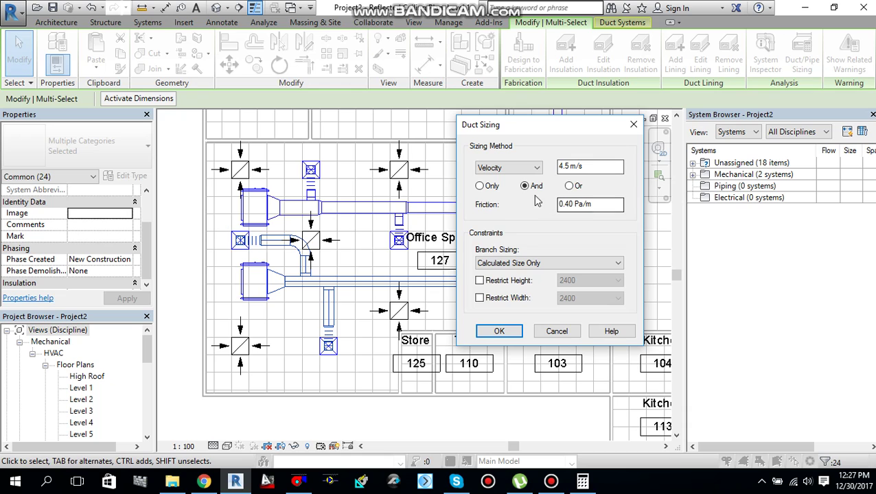
pyautogui.click(500, 331)
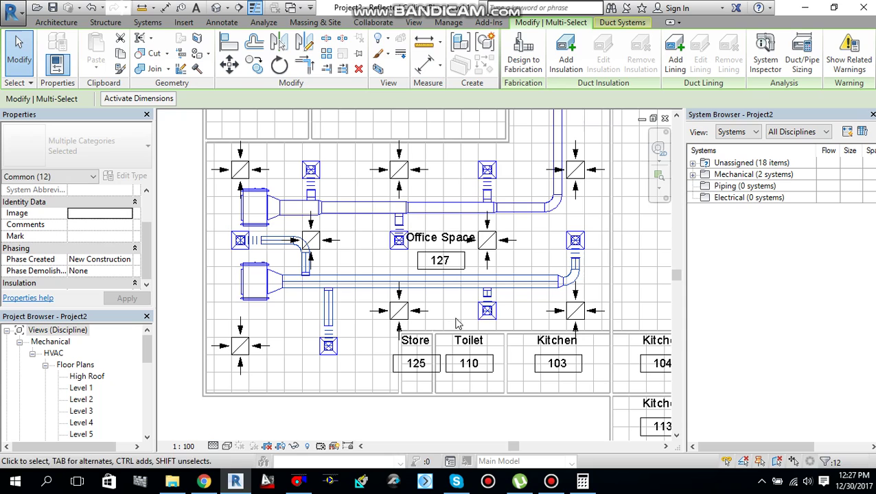
pyautogui.click(519, 311)
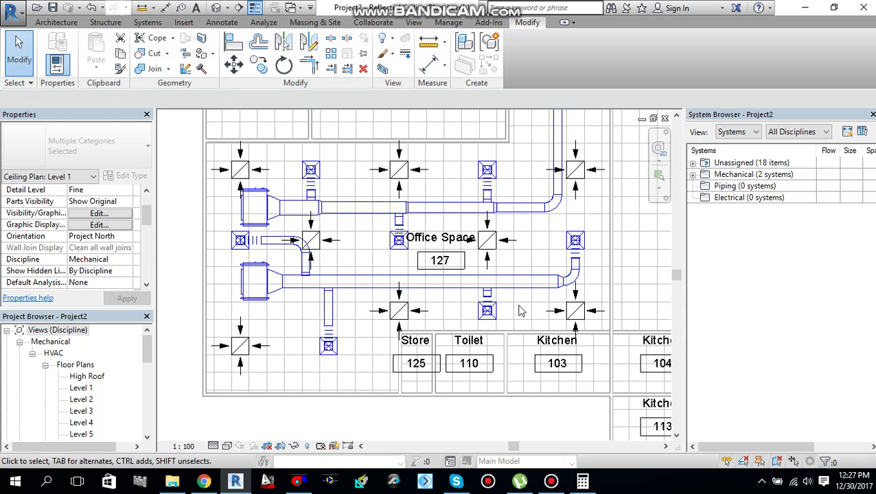
# - Split the lower main duct just past the tap to the diffuser above Toilet 110
pyautogui.scroll(1, 519, 311)
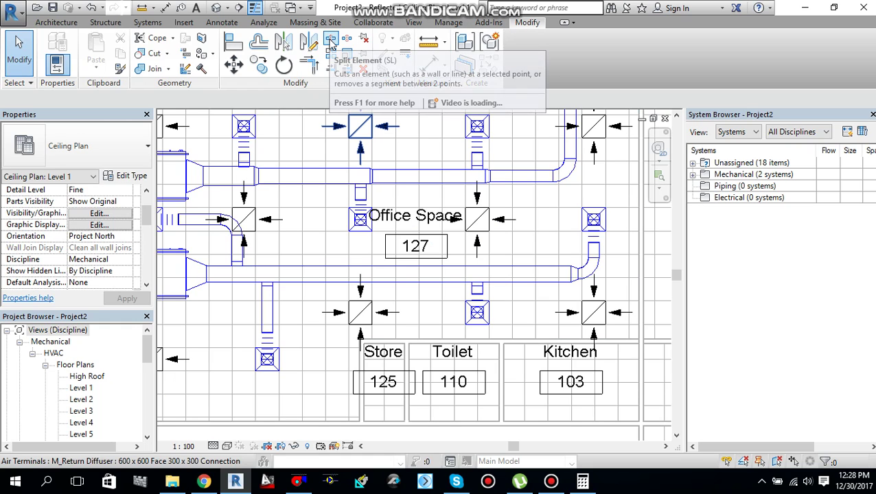
pyautogui.click(330, 41)
pyautogui.scroll(3, 479, 315)
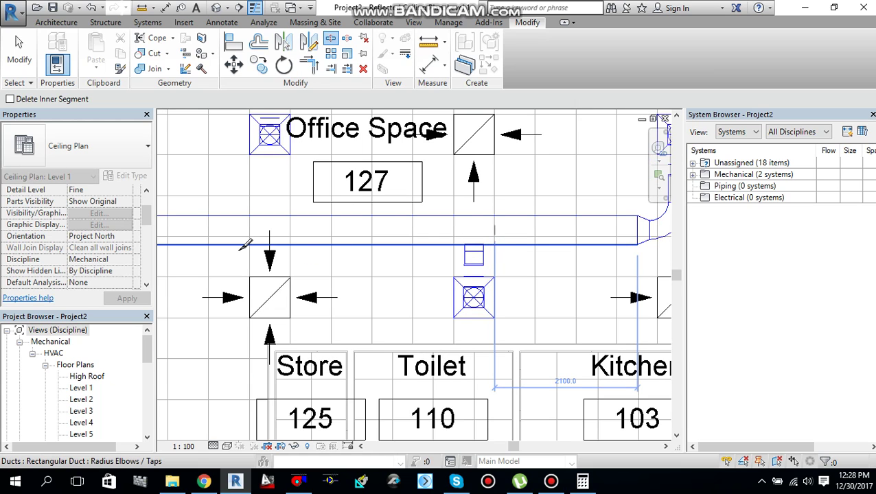
pyautogui.moveTo(303, 267); pyautogui.dragTo(401, 273, button='middle')
pyautogui.scroll(-2, 400, 273)
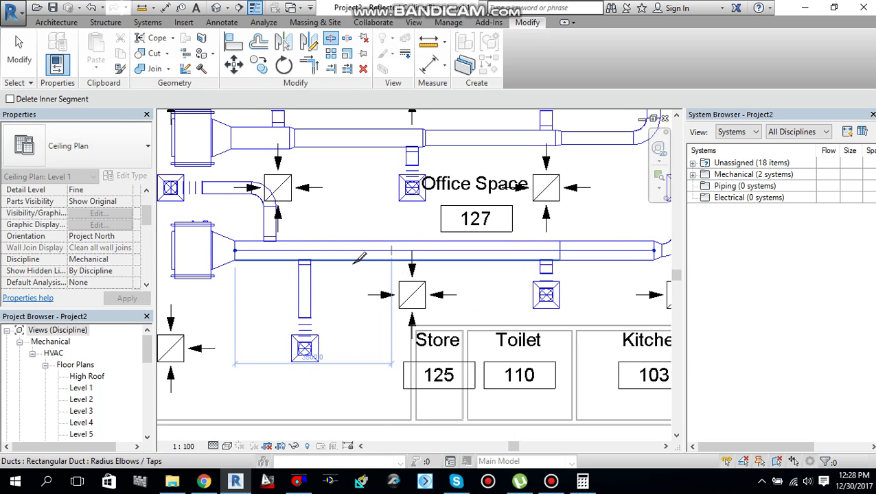
# - Split the lower main duct twice more near the fan coil, just past the downward branch and just past the upward branch
pyautogui.scroll(2, 304, 250)
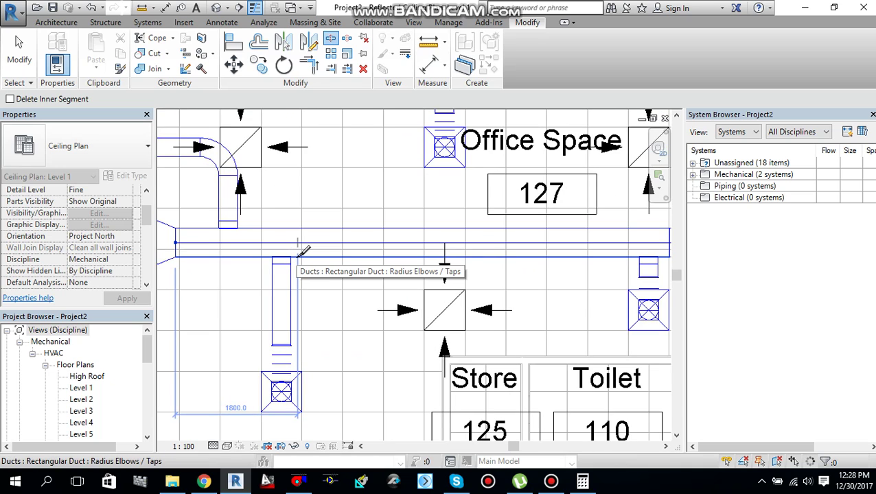
pyautogui.scroll(1, 304, 250)
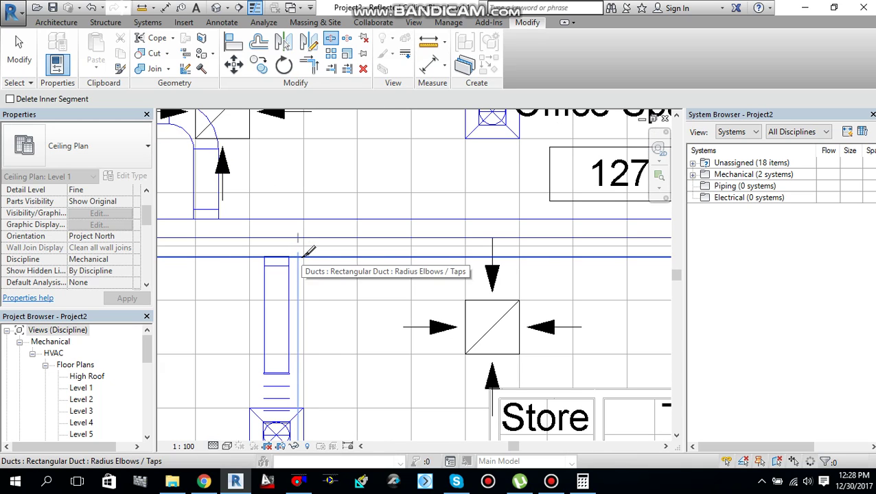
pyautogui.click(309, 250)
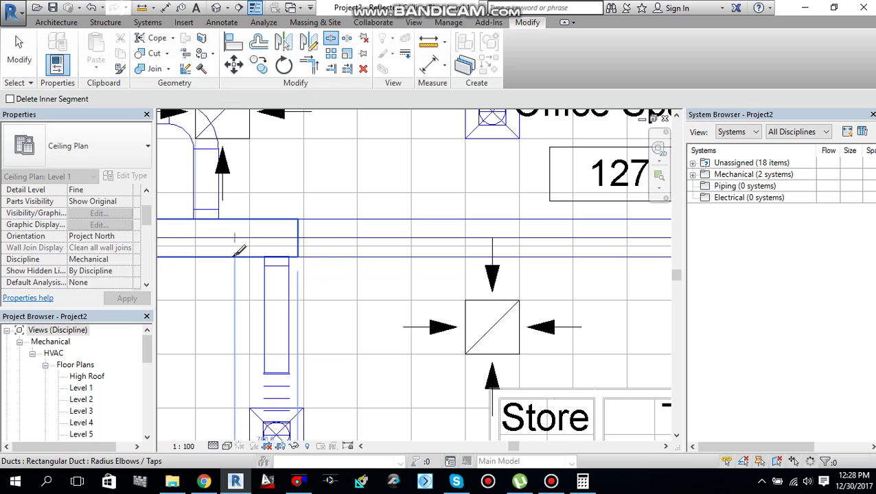
pyautogui.scroll(1, 236, 251)
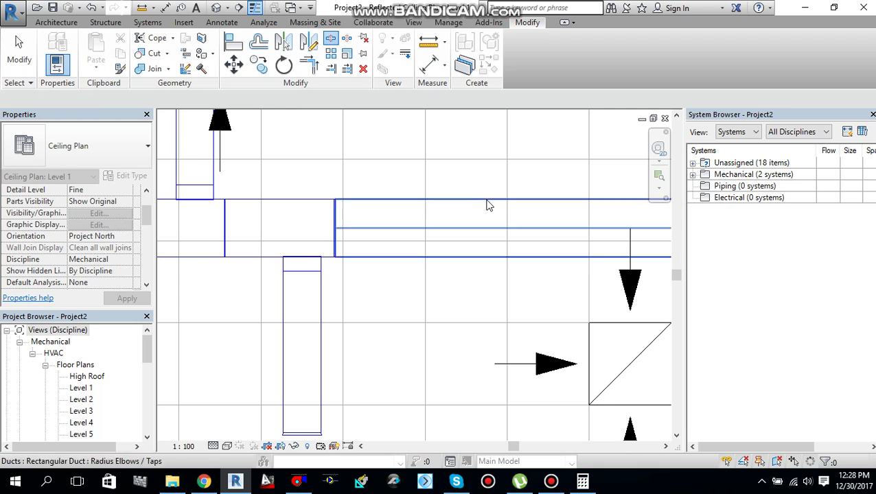
pyautogui.press('Escape')
# - Size the lower main's end segment before the elbow by velocity 4.5 m/s and friction 0.40 Pa/m, using Calculated Size Only
pyautogui.scroll(-1, 519, 236)
pyautogui.scroll(-2, 522, 237)
pyautogui.moveTo(592, 249); pyautogui.dragTo(484, 260, button='middle')
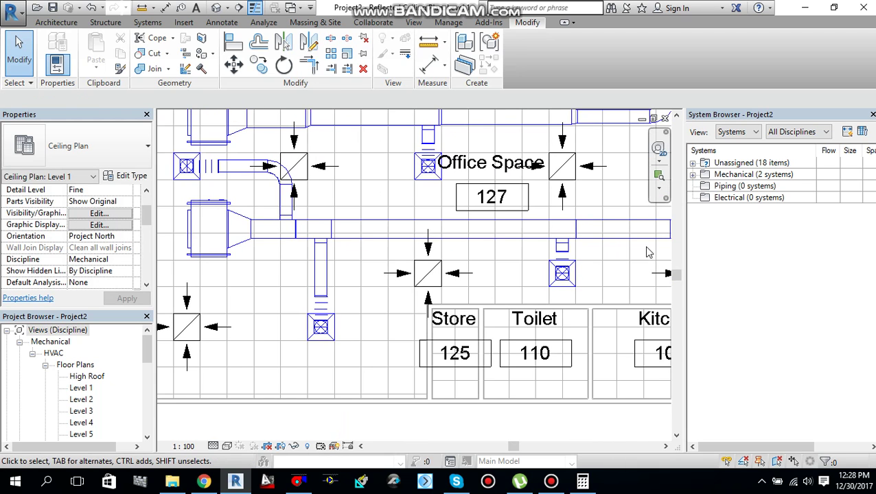
pyautogui.scroll(-1, 647, 251)
pyautogui.moveTo(643, 252); pyautogui.dragTo(565, 244, button='middle')
pyautogui.click(561, 233)
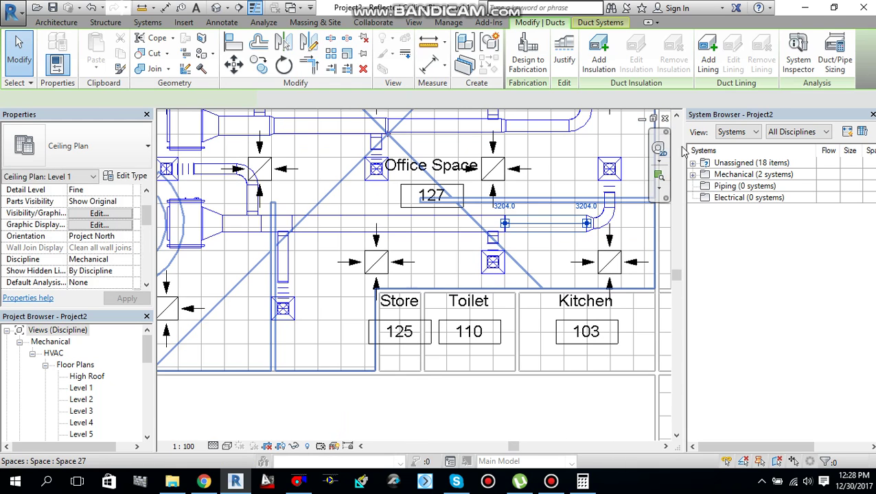
pyautogui.click(832, 63)
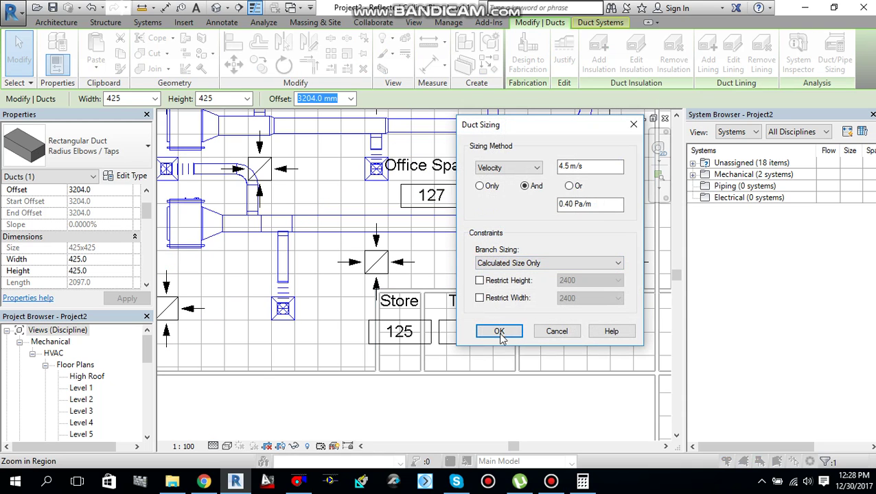
pyautogui.click(499, 332)
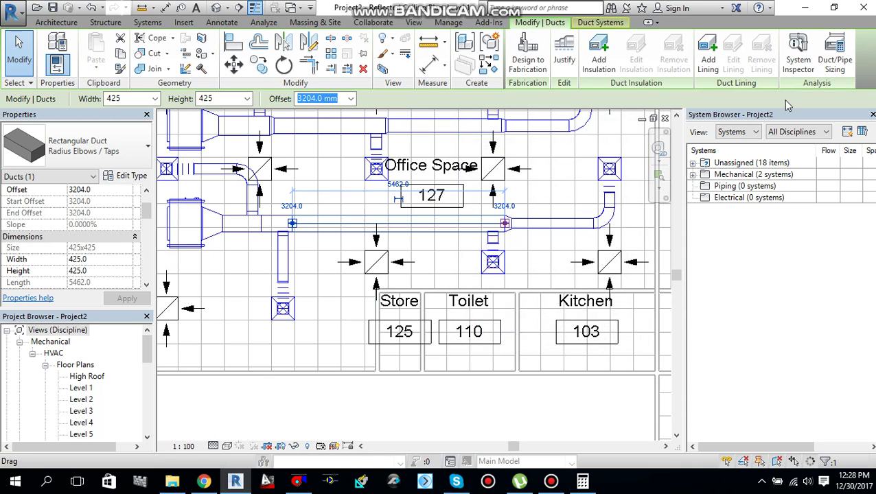
# - Apply the same velocity and friction sizing to the lower main's long middle segment and the short segment between the two fan-coil-side branches
pyautogui.click(833, 61)
pyautogui.click(499, 332)
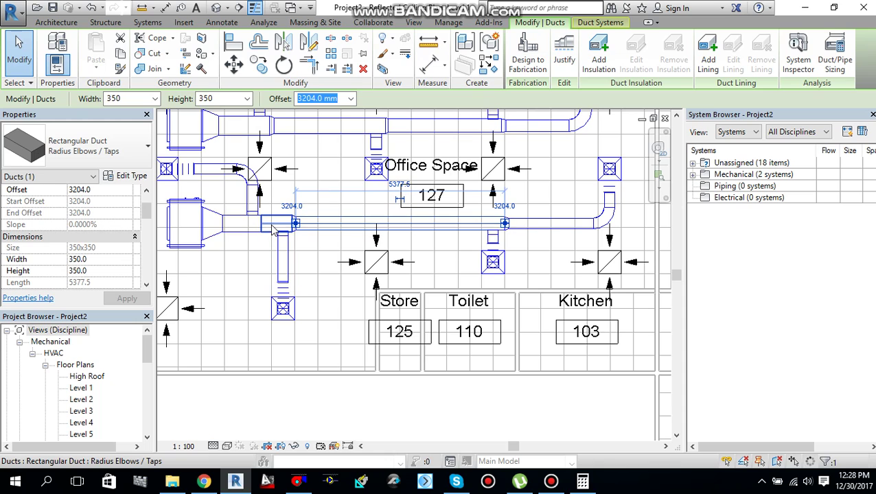
pyautogui.click(273, 230)
pyautogui.click(833, 60)
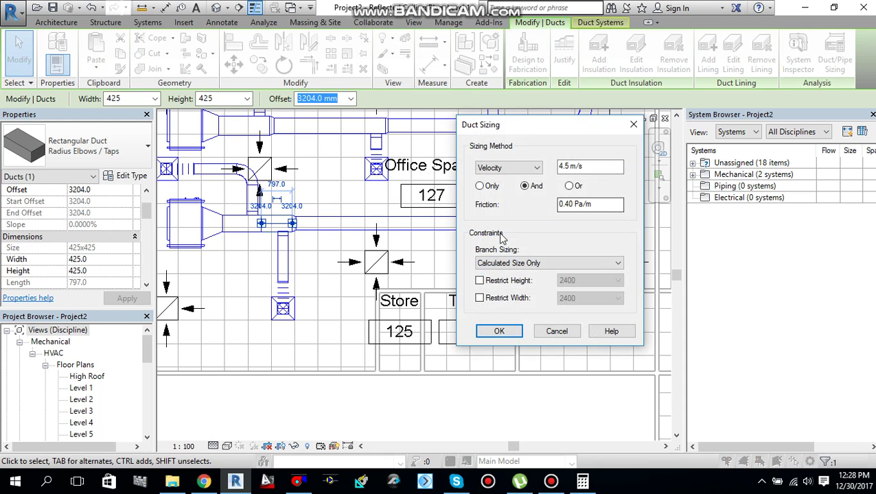
pyautogui.click(499, 331)
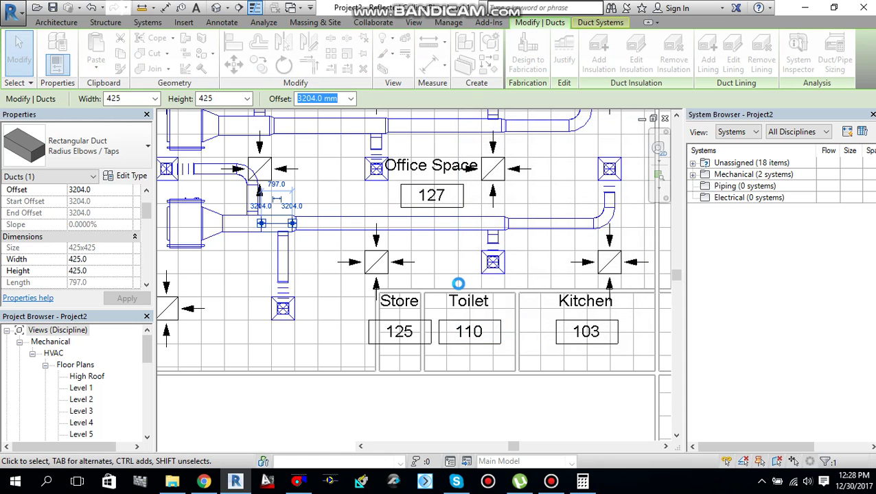
pyautogui.click(313, 251)
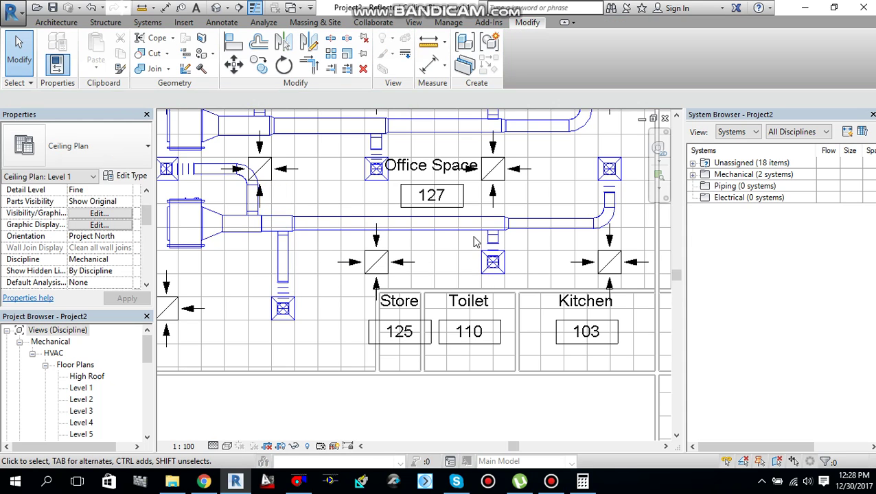
# - Compare the width and height of the upper main's end segment with those of the lower main's end segment
pyautogui.scroll(-2, 473, 240)
pyautogui.moveTo(539, 199); pyautogui.dragTo(504, 247, button='middle')
pyautogui.click(504, 246)
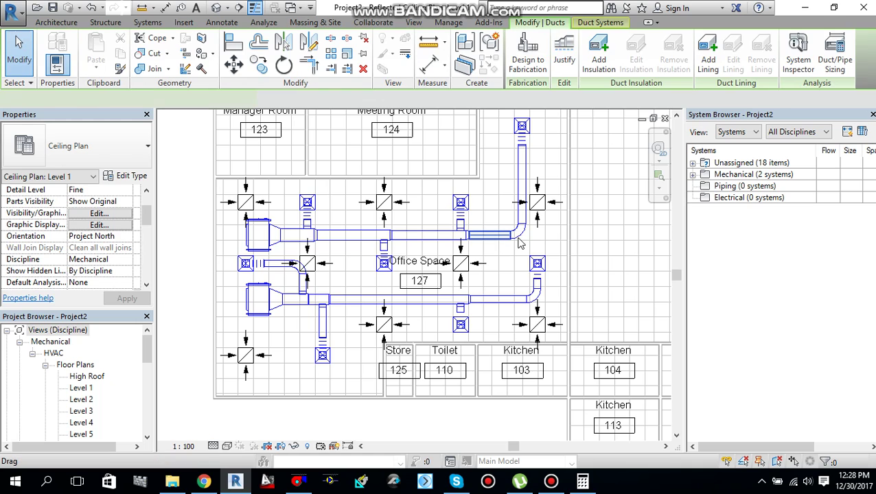
pyautogui.scroll(2, 507, 268)
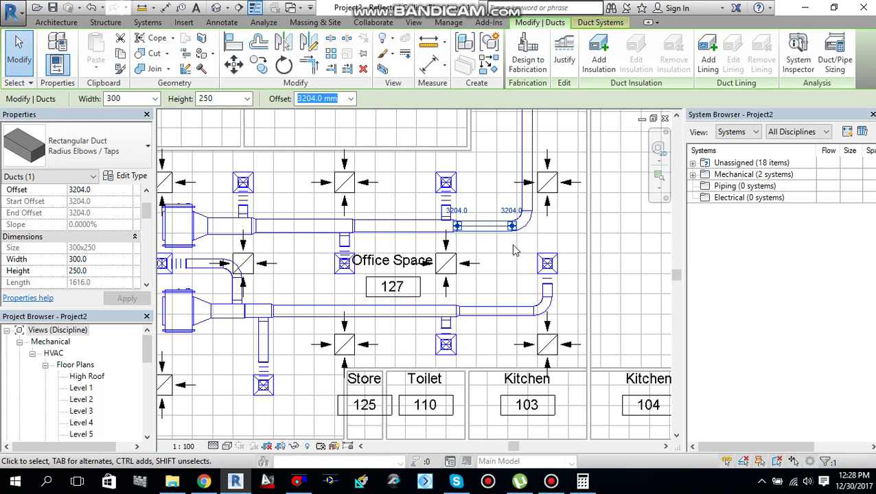
pyautogui.scroll(-2, 515, 250)
pyautogui.moveTo(513, 261); pyautogui.dragTo(499, 278, button='middle')
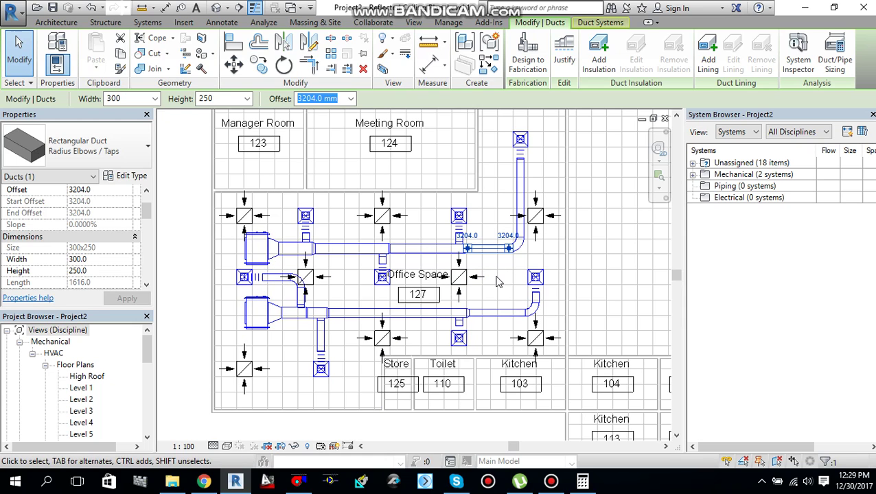
pyautogui.scroll(2, 497, 291)
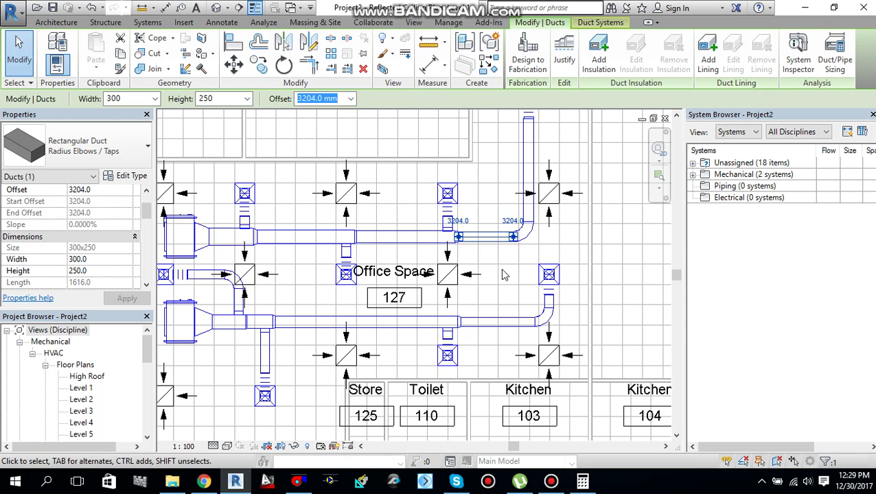
pyautogui.click(504, 322)
pyautogui.moveTo(542, 326); pyautogui.dragTo(556, 314)
pyautogui.press('Escape')
# - Resize the lower main's end segment, its elbow and the short duct to the last diffuser to 300 mm wide by 275 mm high
pyautogui.scroll(2, 556, 314)
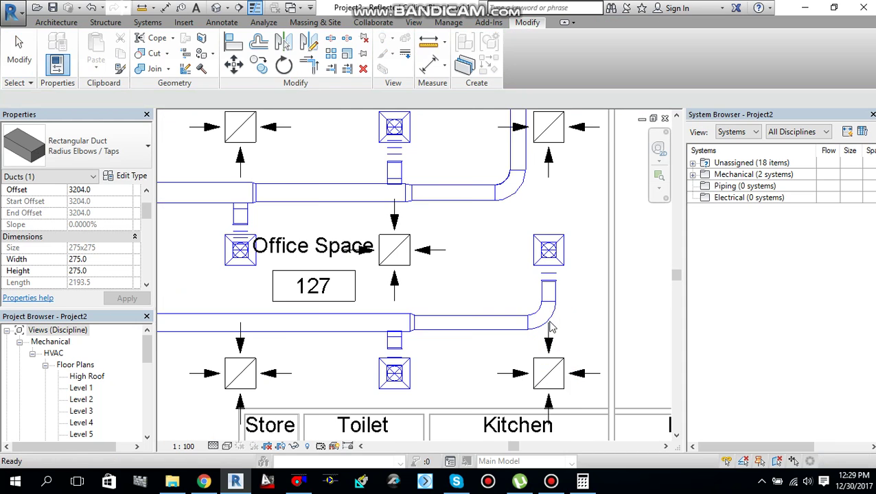
pyautogui.click(548, 300)
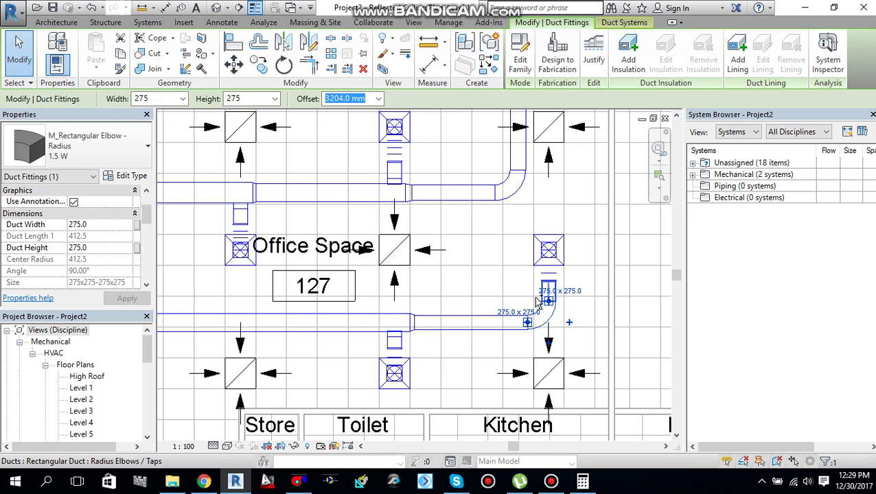
pyautogui.keyDown('ctrl'); pyautogui.click(494, 325); pyautogui.keyUp('ctrl')
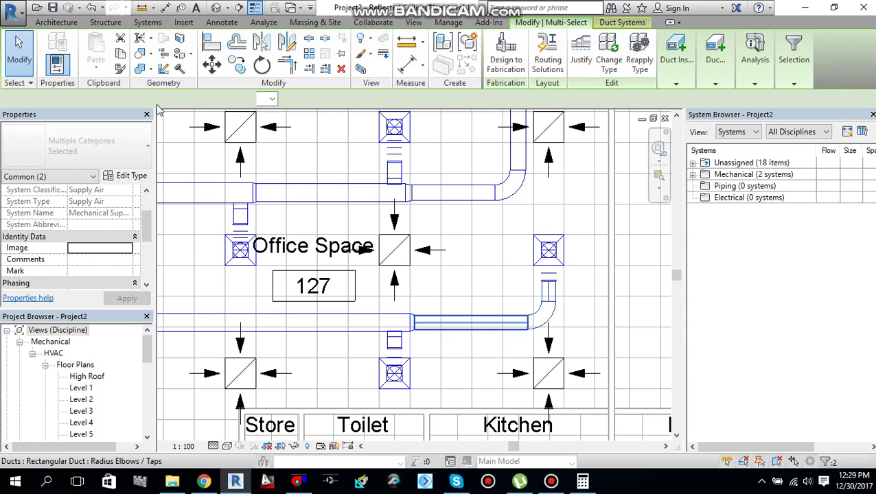
pyautogui.click(180, 98)
pyautogui.click(177, 123)
pyautogui.click(274, 100)
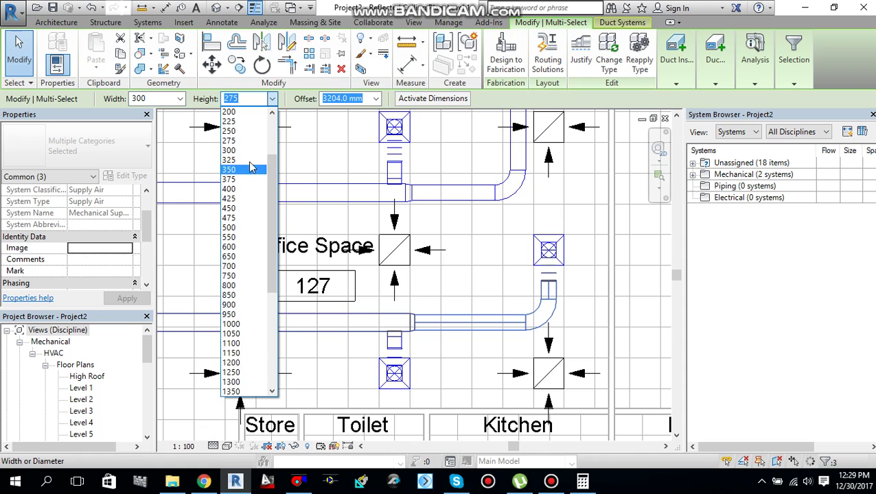
pyautogui.click(251, 138)
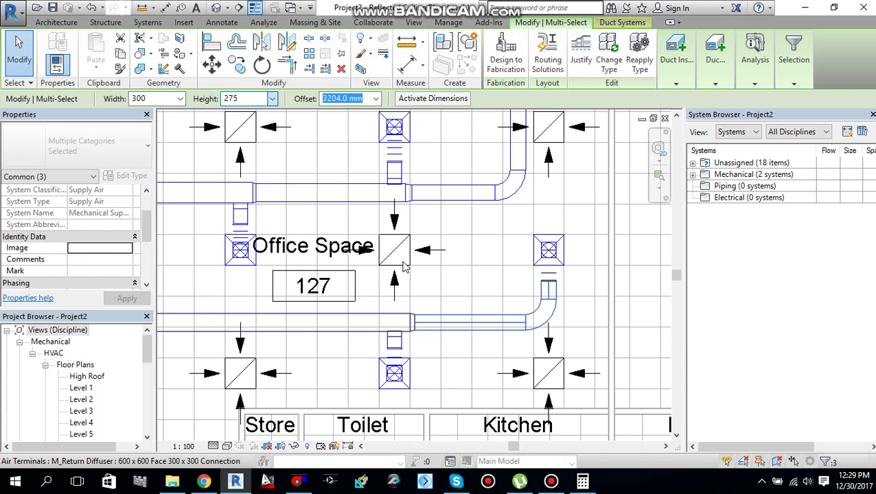
pyautogui.press('Escape')
# - Resize the lower main's segment at the fan coil to 500 mm wide by 400 mm high, matching the upper main
pyautogui.scroll(-2, 385, 288)
pyautogui.moveTo(378, 296); pyautogui.dragTo(540, 276, button='middle')
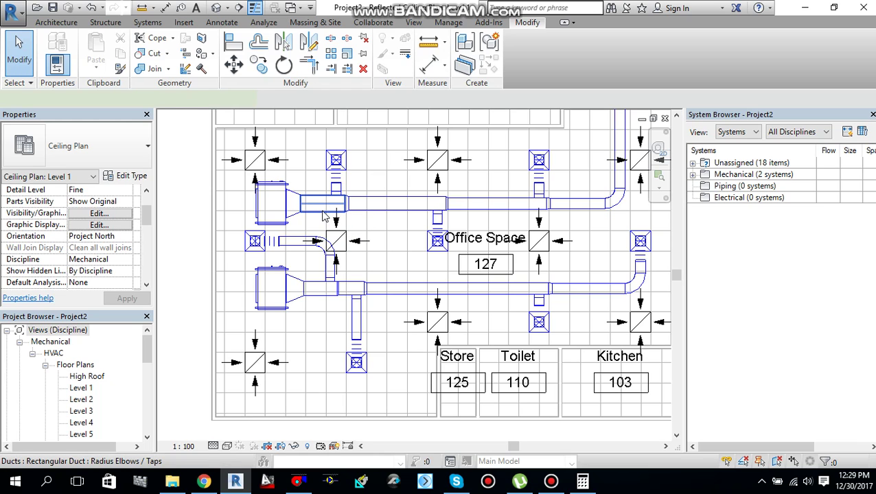
pyautogui.click(288, 215)
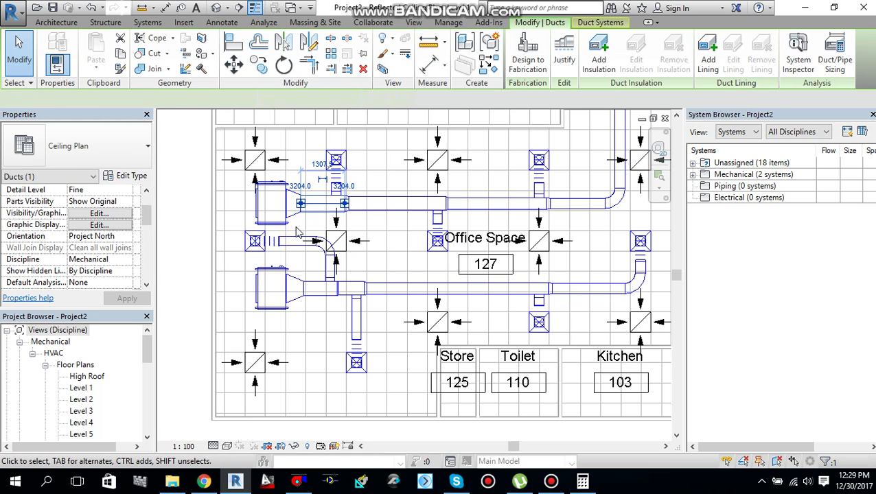
pyautogui.click(319, 288)
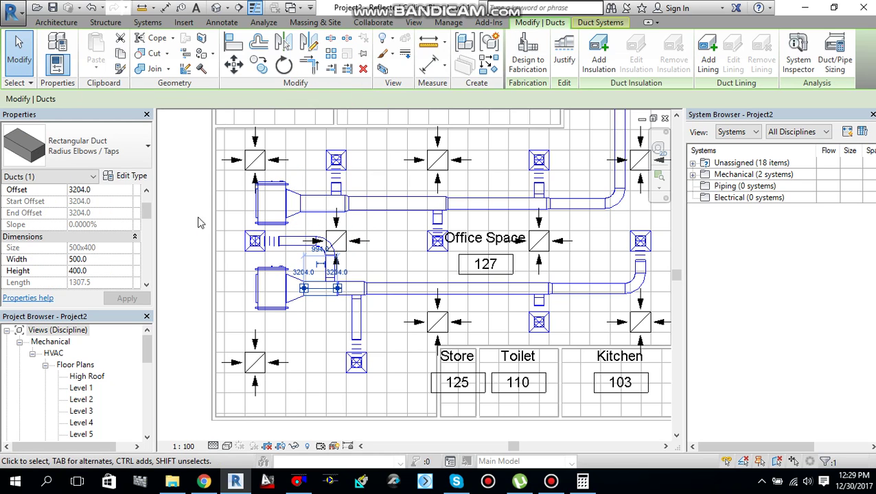
pyautogui.click(155, 98)
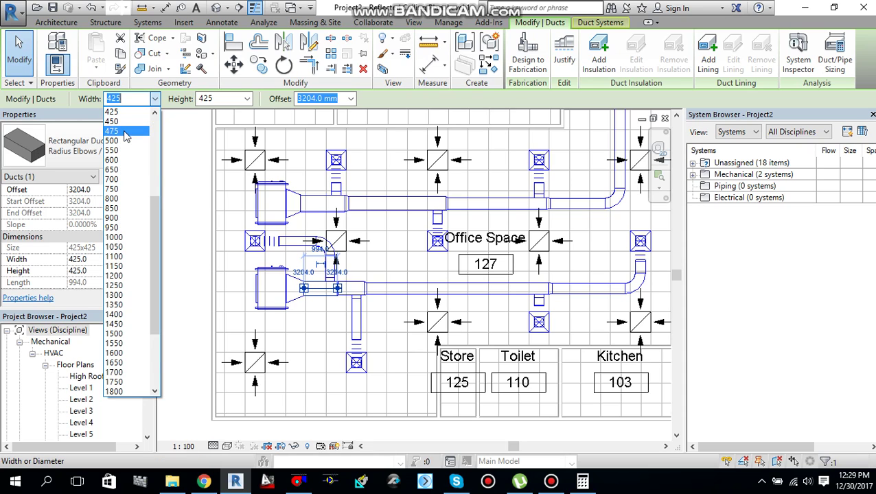
pyautogui.click(118, 140)
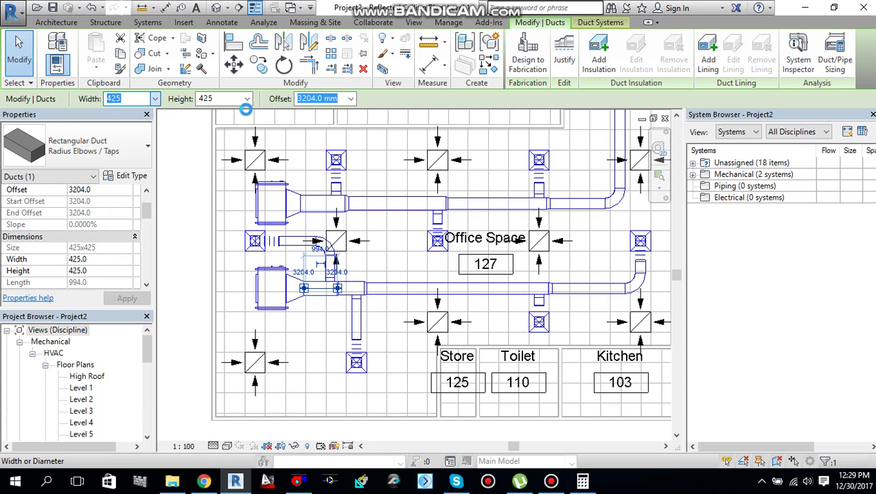
pyautogui.click(246, 99)
pyautogui.scroll(1, 236, 151)
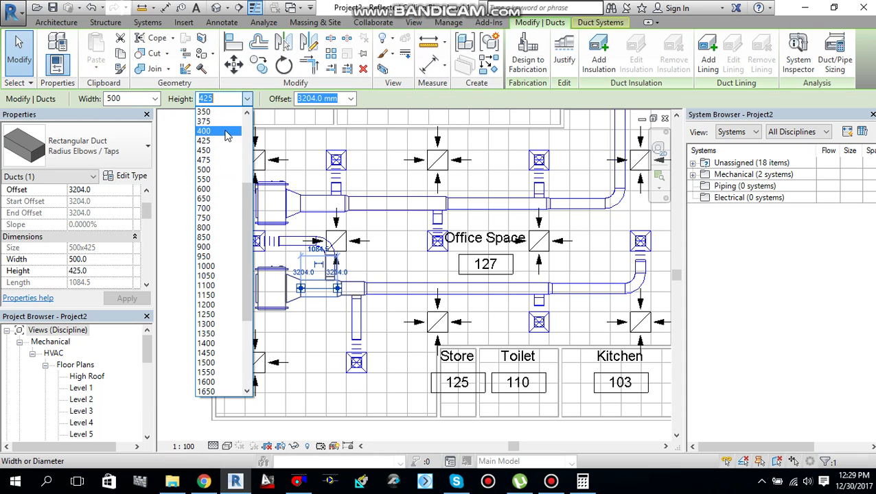
pyautogui.click(213, 131)
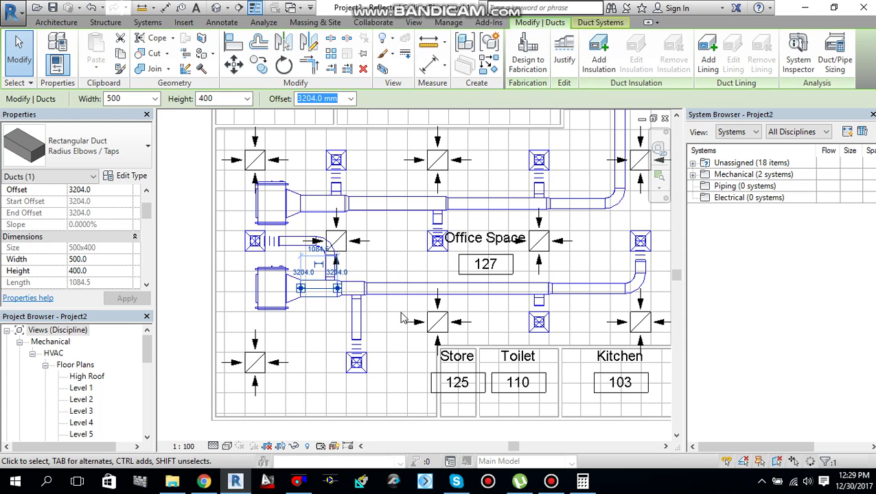
pyautogui.click(398, 314)
pyautogui.scroll(-2, 397, 313)
pyautogui.moveTo(396, 313); pyautogui.dragTo(310, 350, button='middle')
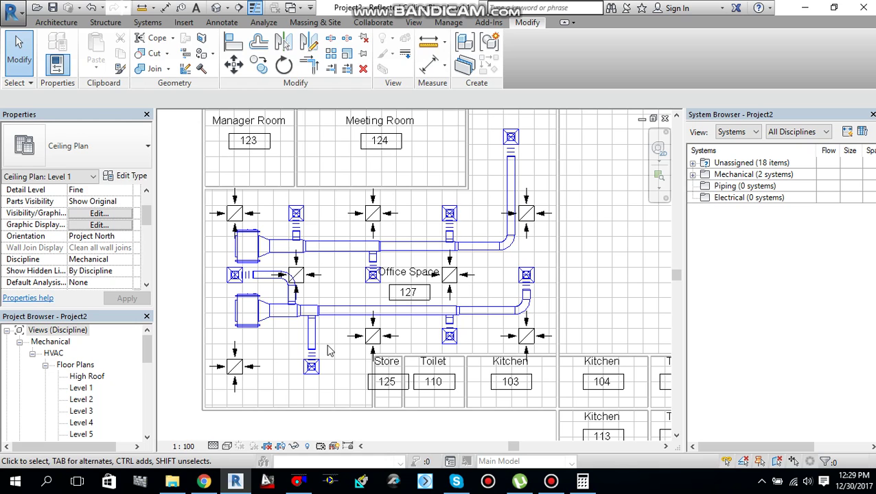
pyautogui.scroll(1, 328, 351)
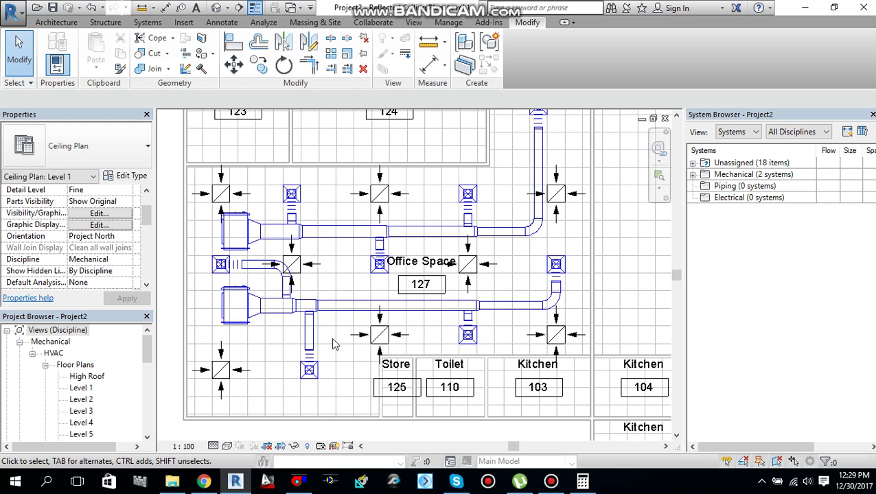
pyautogui.click(595, 87)
pyautogui.click(606, 61)
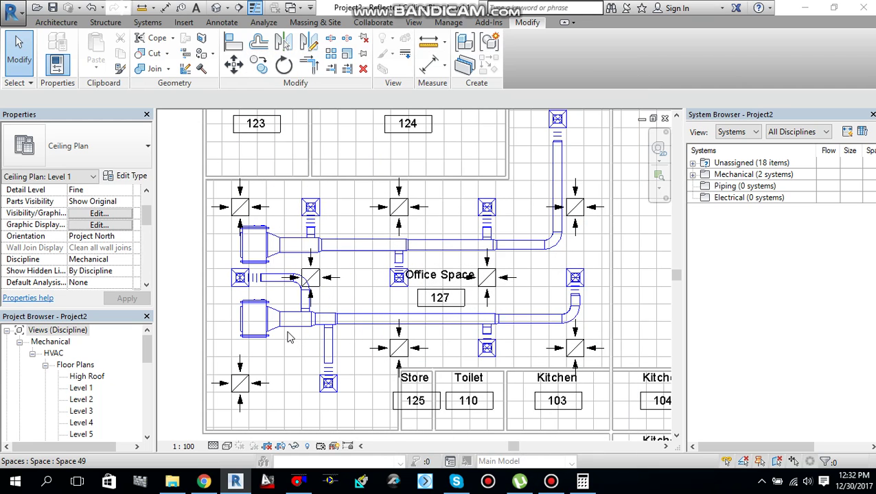
pyautogui.scroll(2, 333, 368)
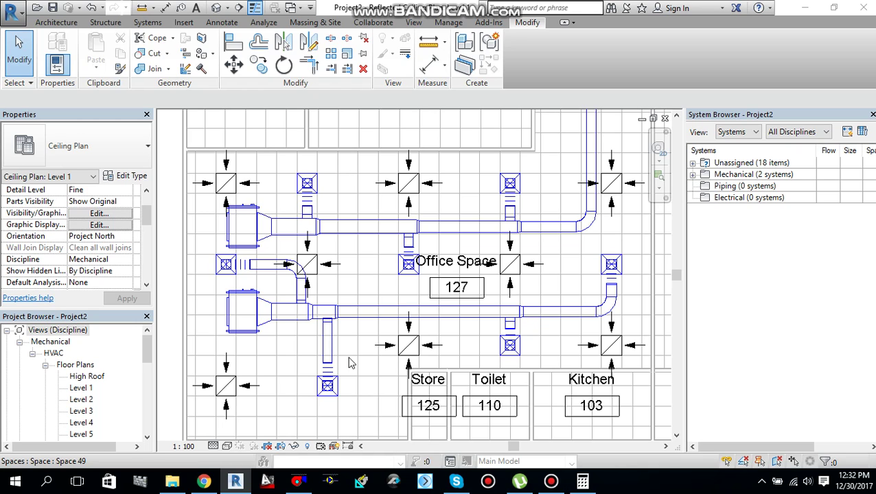
pyautogui.scroll(-1, 371, 326)
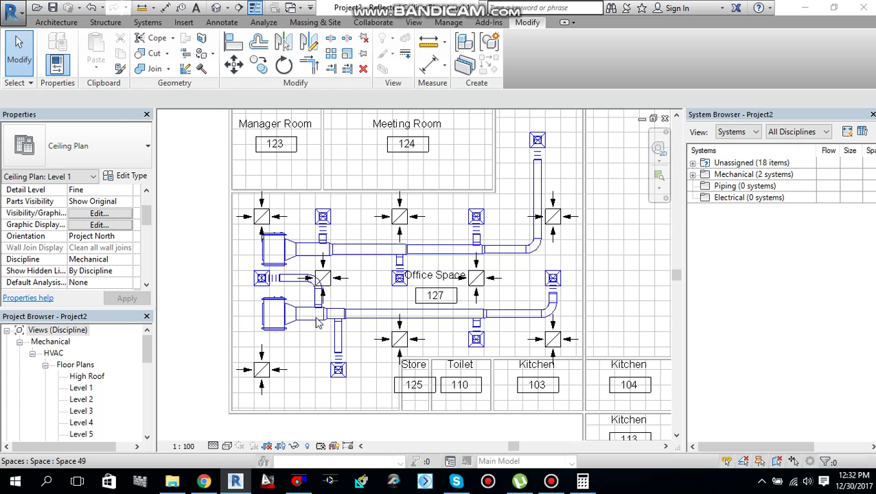
pyautogui.scroll(1, 333, 332)
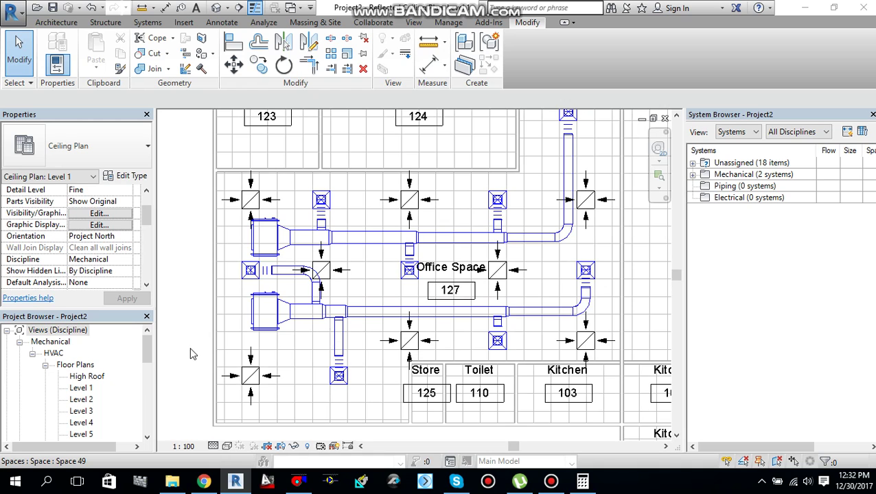
pyautogui.moveTo(147, 360)
pyautogui.mouseDown()
pyautogui.moveTo(146, 417)
pyautogui.moveTo(147, 350)
pyautogui.mouseUp()
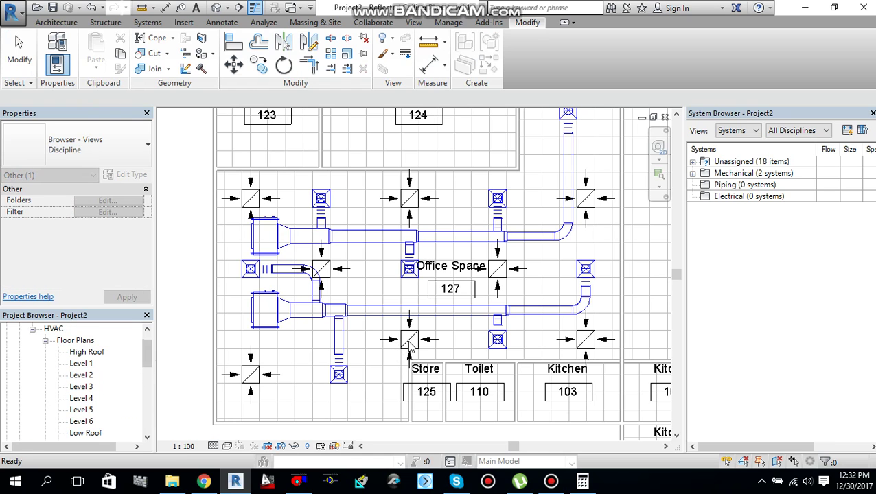